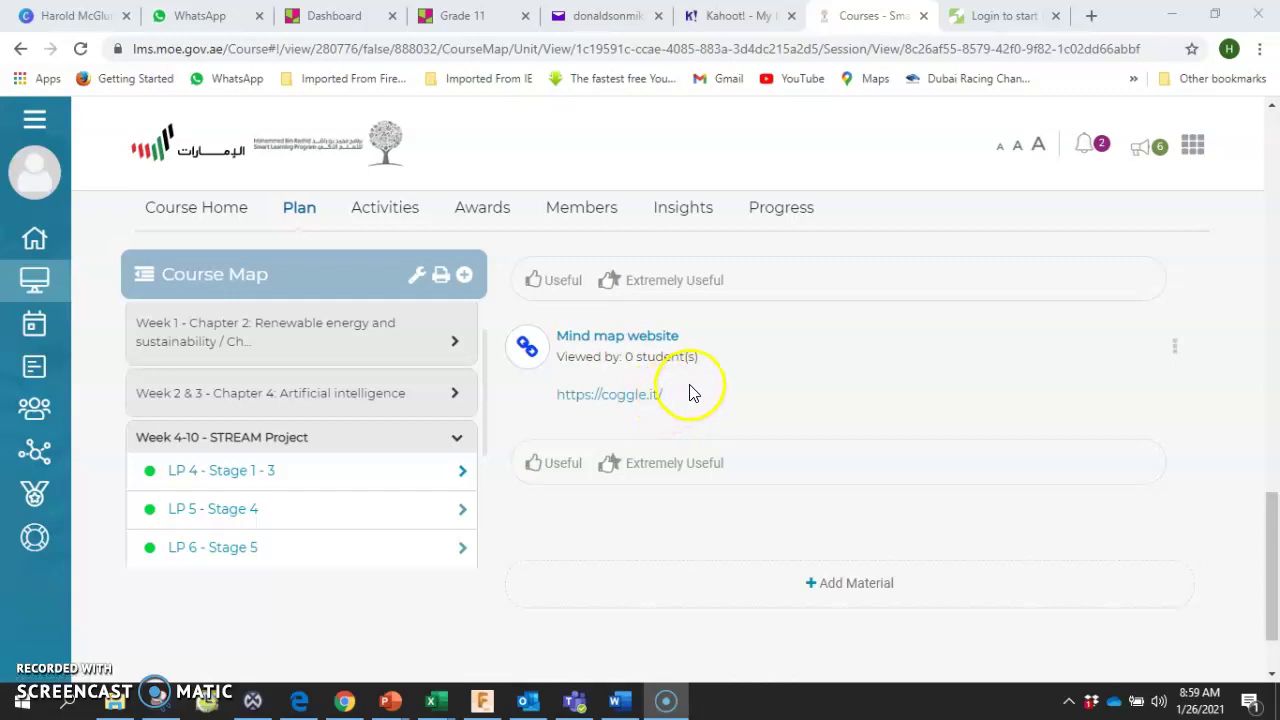
Step: Open the Coggle login page and sign in with the existing Google account
{"action": "left_click", "coordinate": [988, 18]}
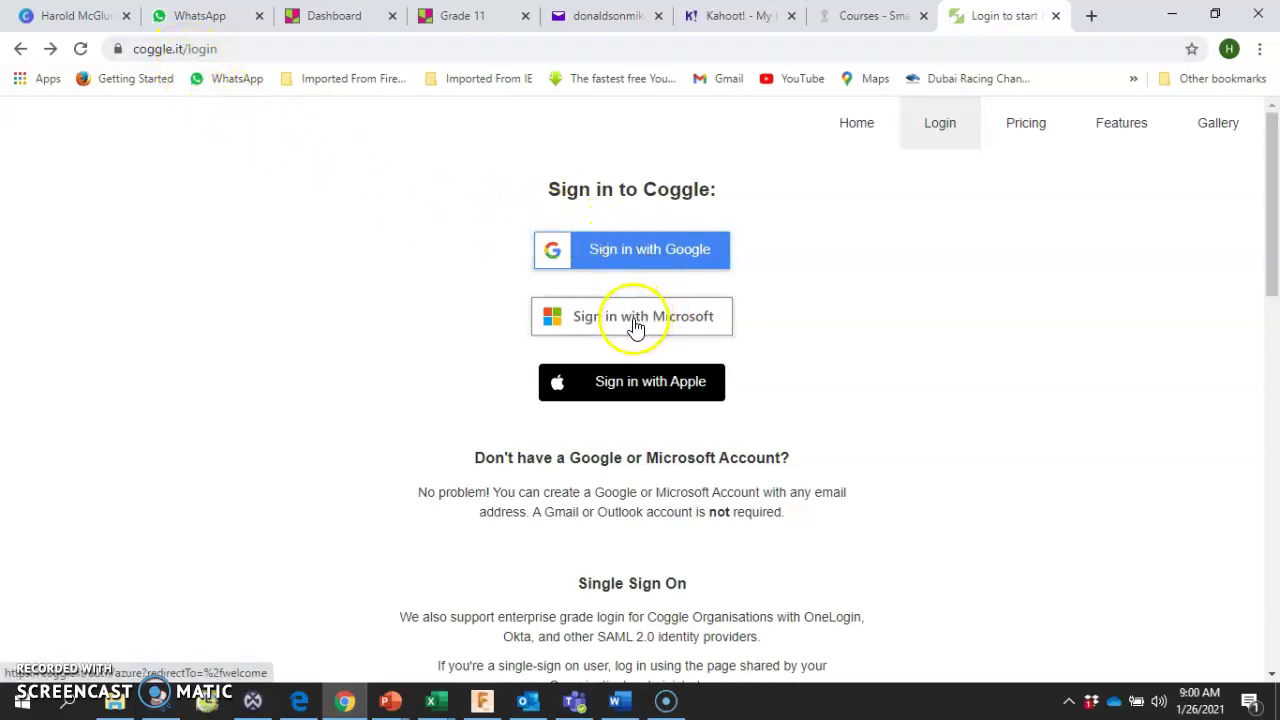
{"action": "left_click", "coordinate": [654, 250]}
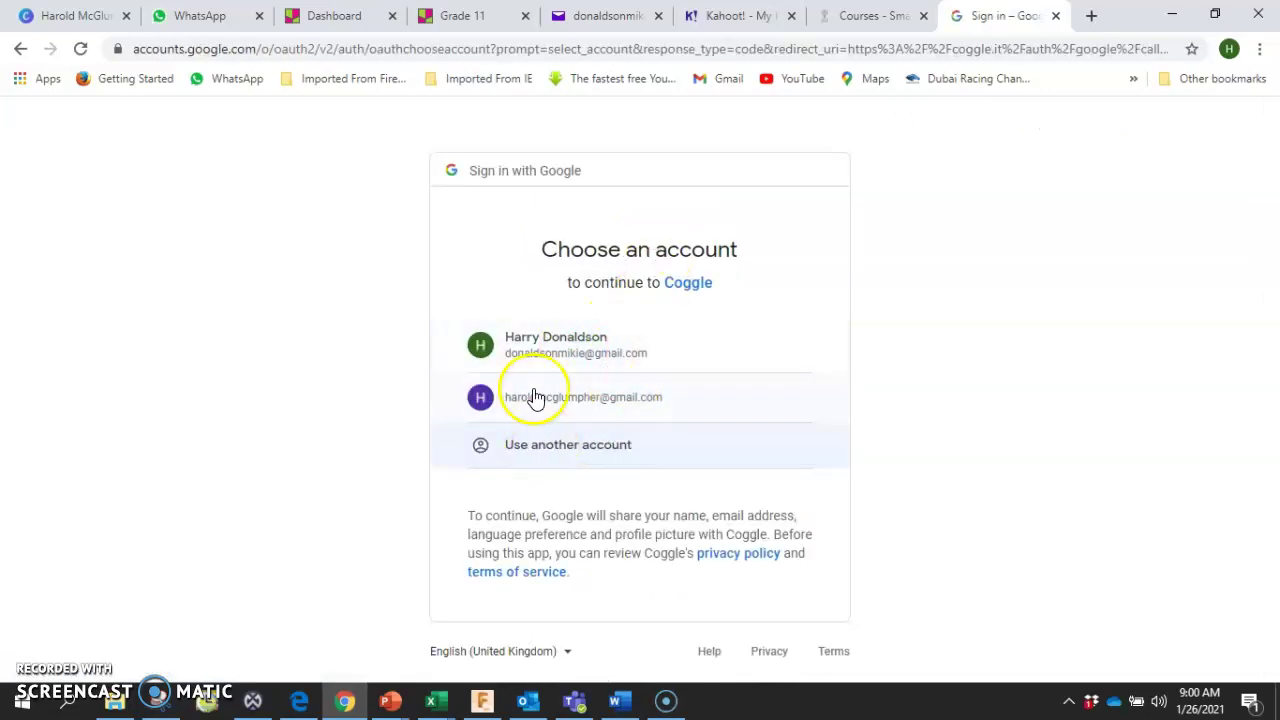
{"action": "left_click", "coordinate": [551, 355]}
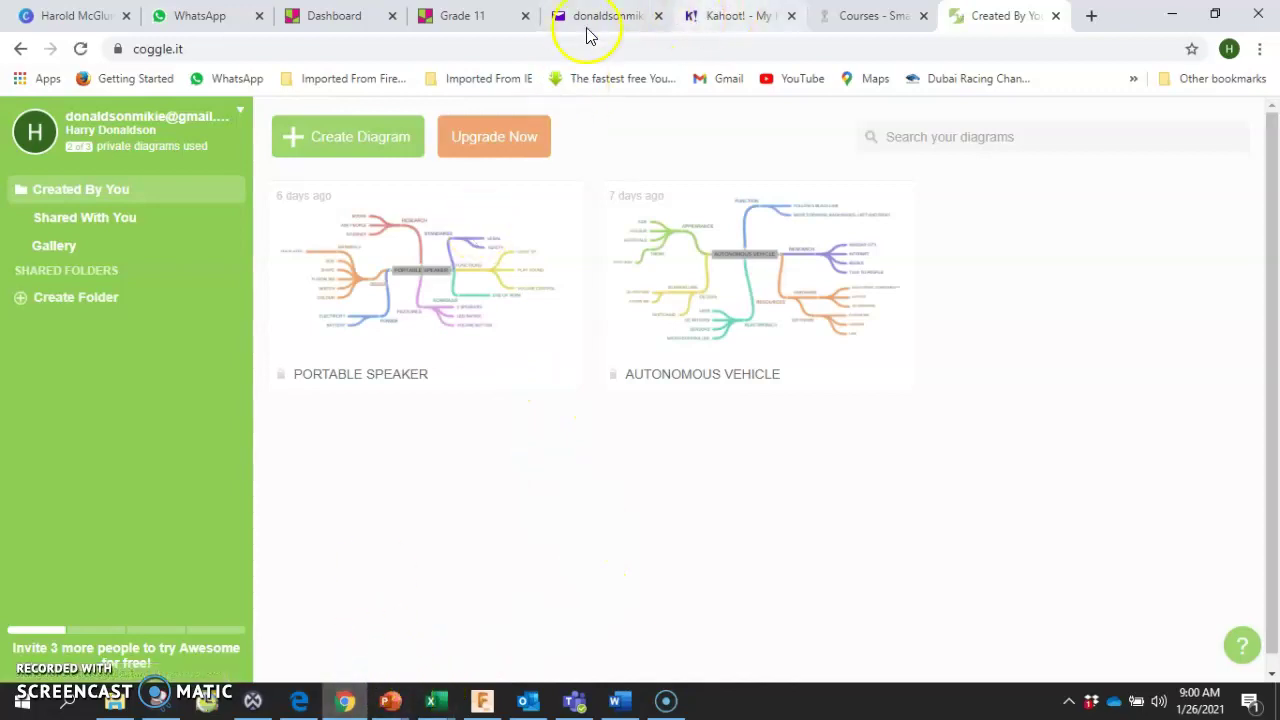
Step: Return to the LMS course page and find the Stage 1-3: Activity 1.2.1-1.3.2 material
{"action": "left_click", "coordinate": [857, 17]}
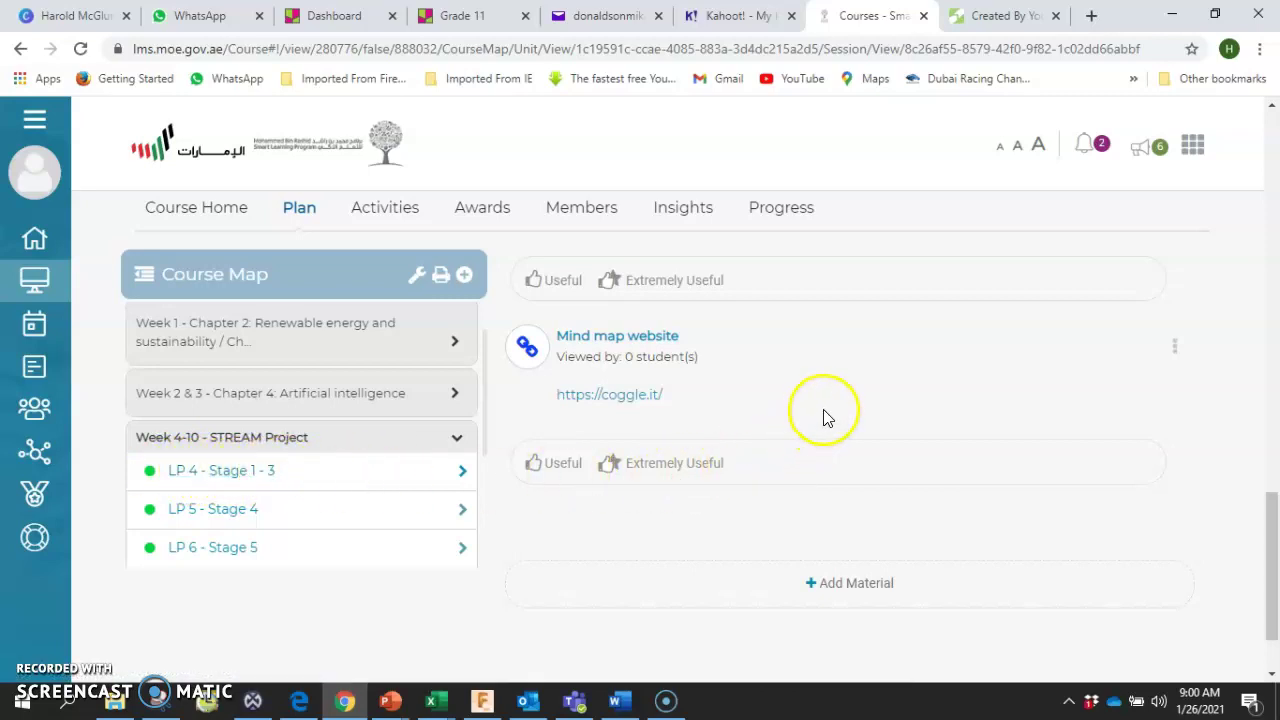
{"action": "scroll", "coordinate": [826, 417], "scroll_direction": "up", "scroll_amount": 6}
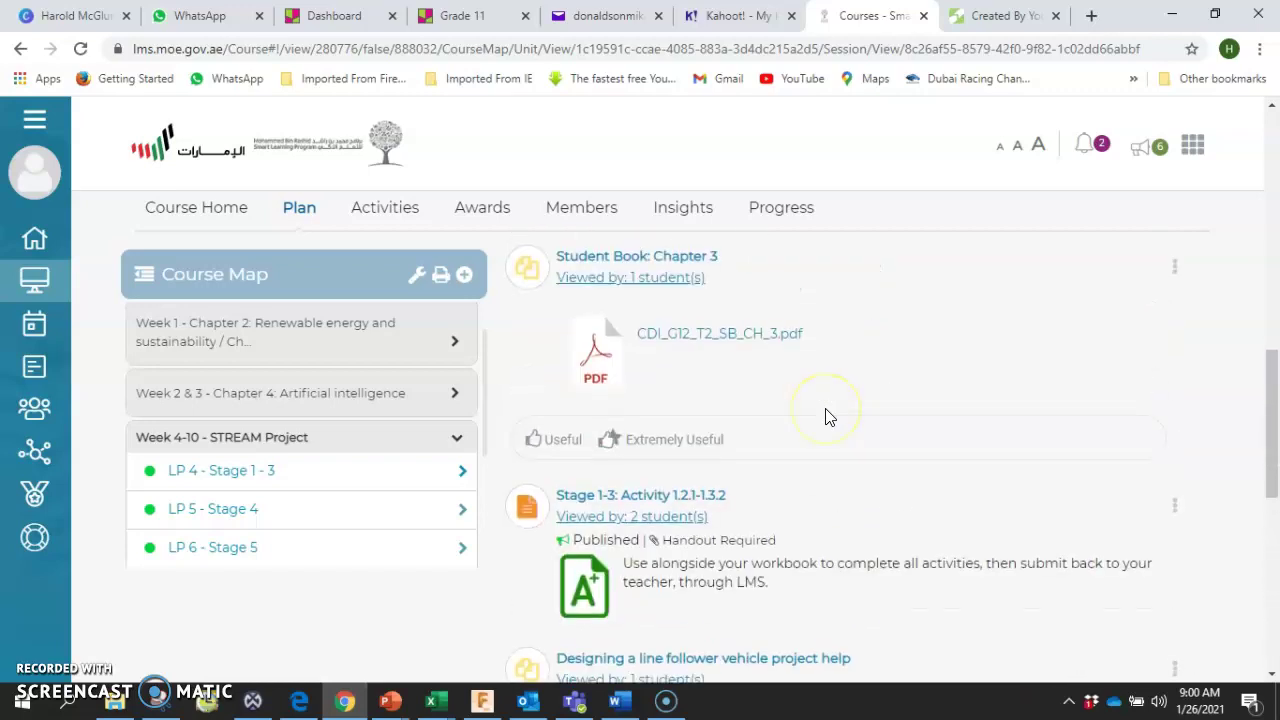
{"action": "scroll", "coordinate": [826, 417], "scroll_direction": "down", "scroll_amount": 1}
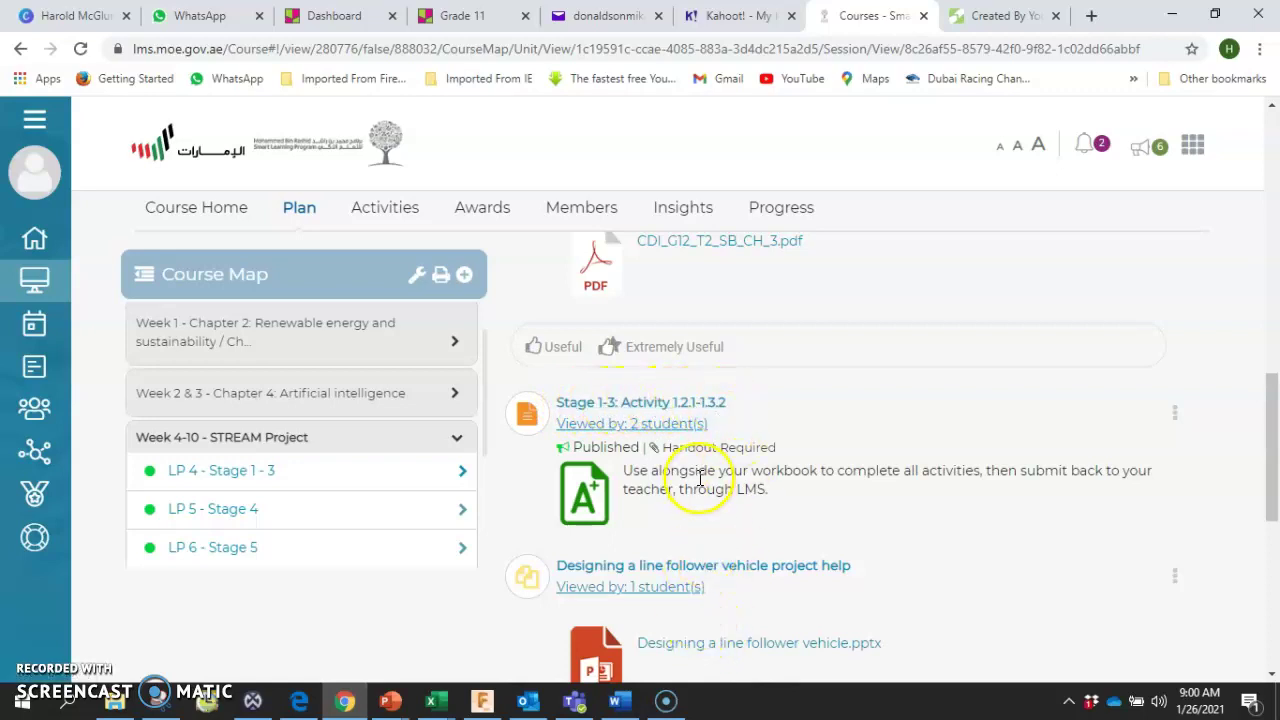
Step: Switch to the G12 Stream Project Stages 1-3 document in Word, enable editing and find the mind map task in Activity 1.2.3
{"action": "left_click", "coordinate": [615, 700]}
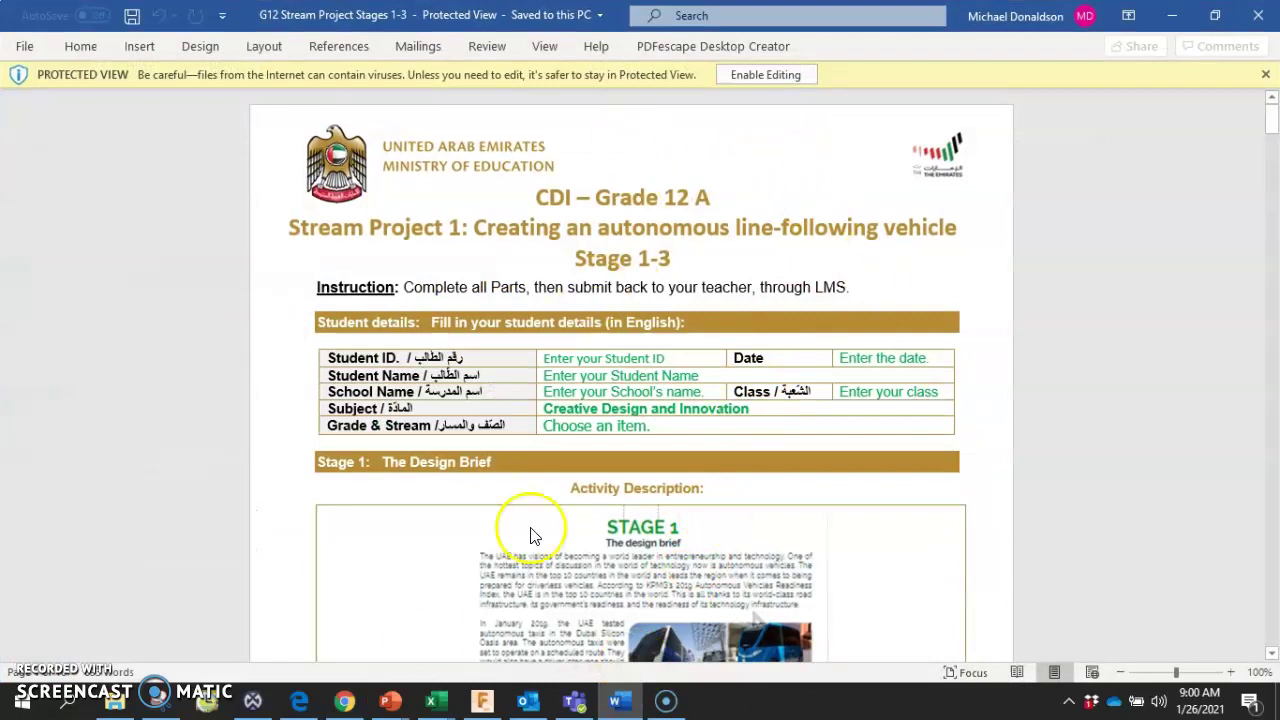
{"action": "left_click", "coordinate": [764, 74]}
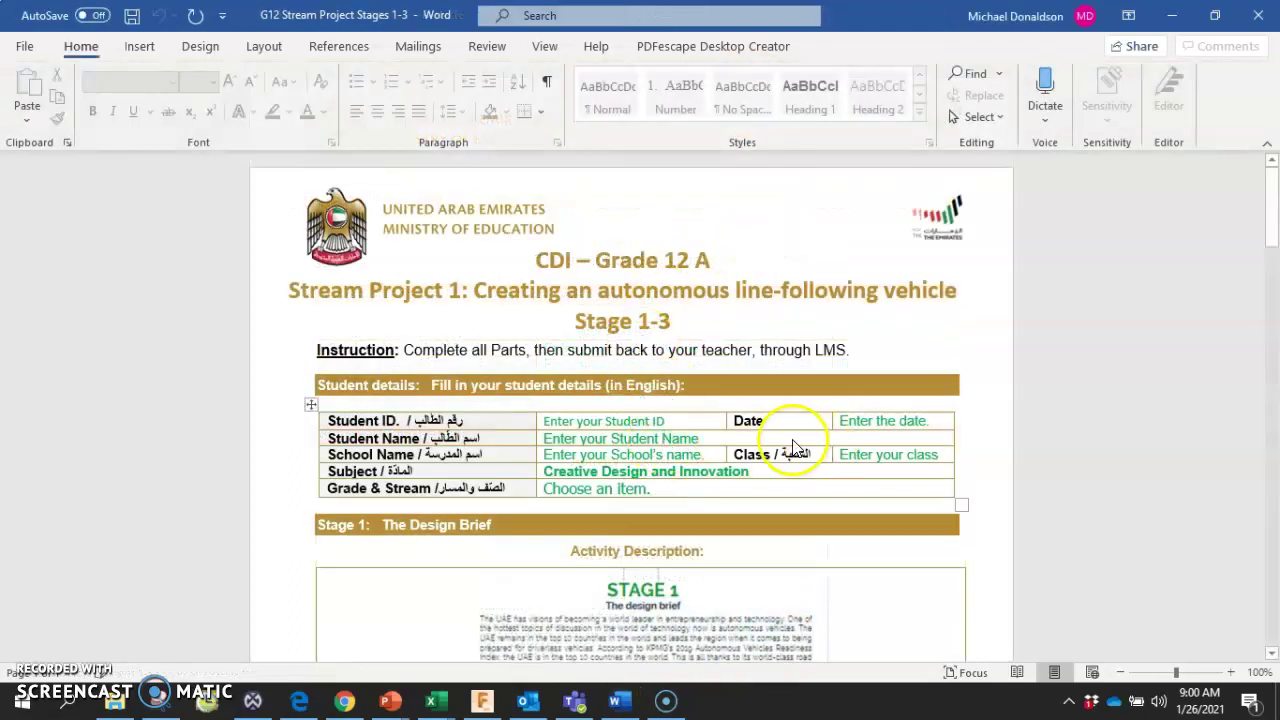
{"action": "scroll", "coordinate": [934, 392], "scroll_direction": "down", "scroll_amount": 6}
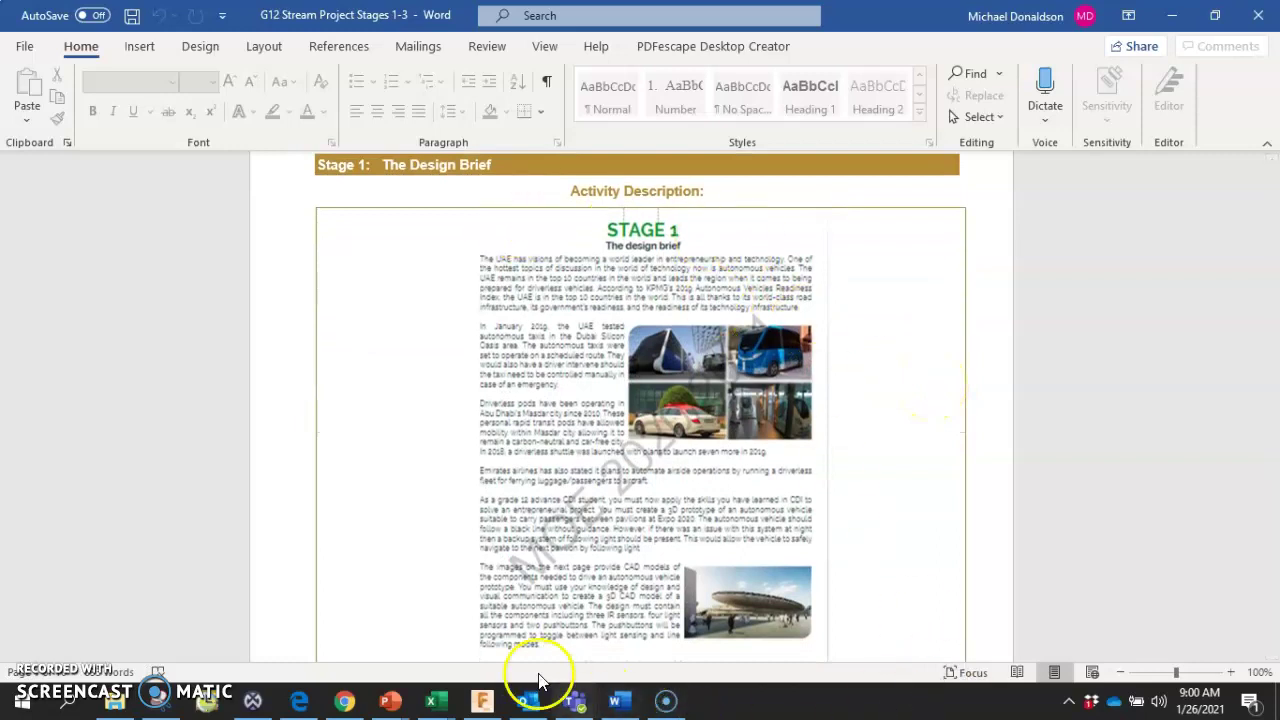
{"action": "scroll", "coordinate": [880, 195], "scroll_direction": "down", "scroll_amount": 10}
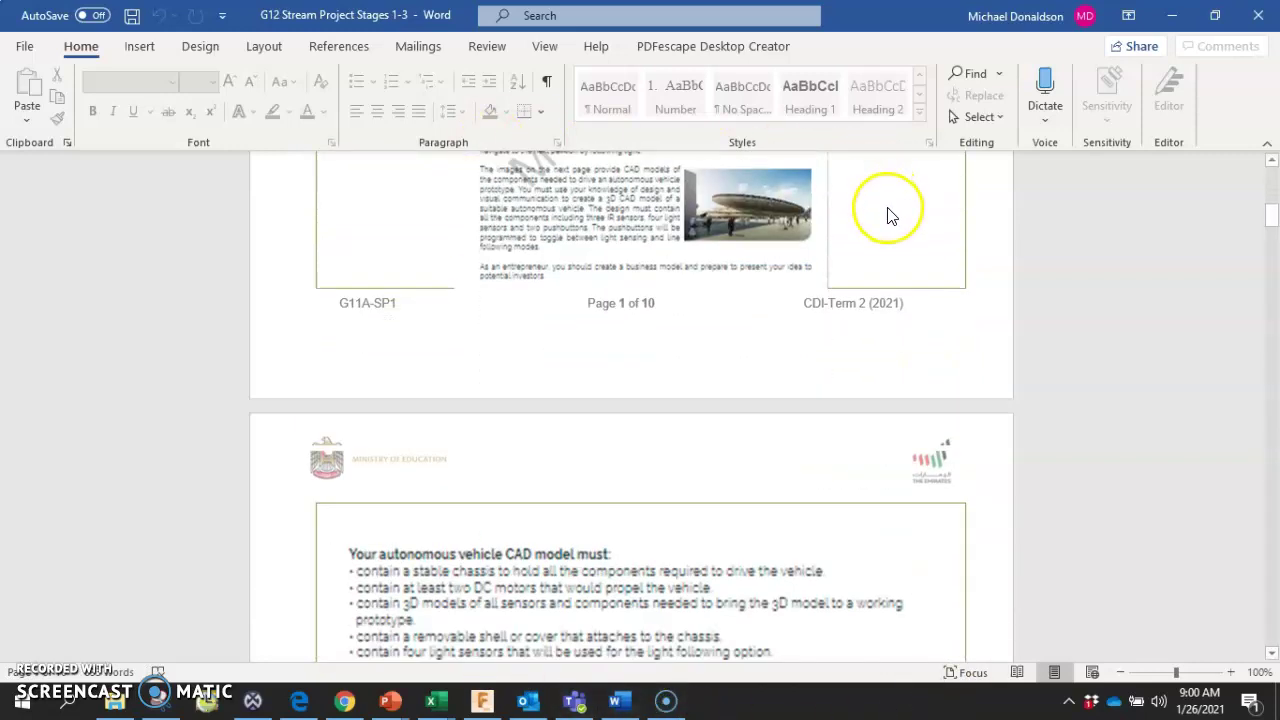
{"action": "scroll", "coordinate": [890, 215], "scroll_direction": "down", "scroll_amount": 10}
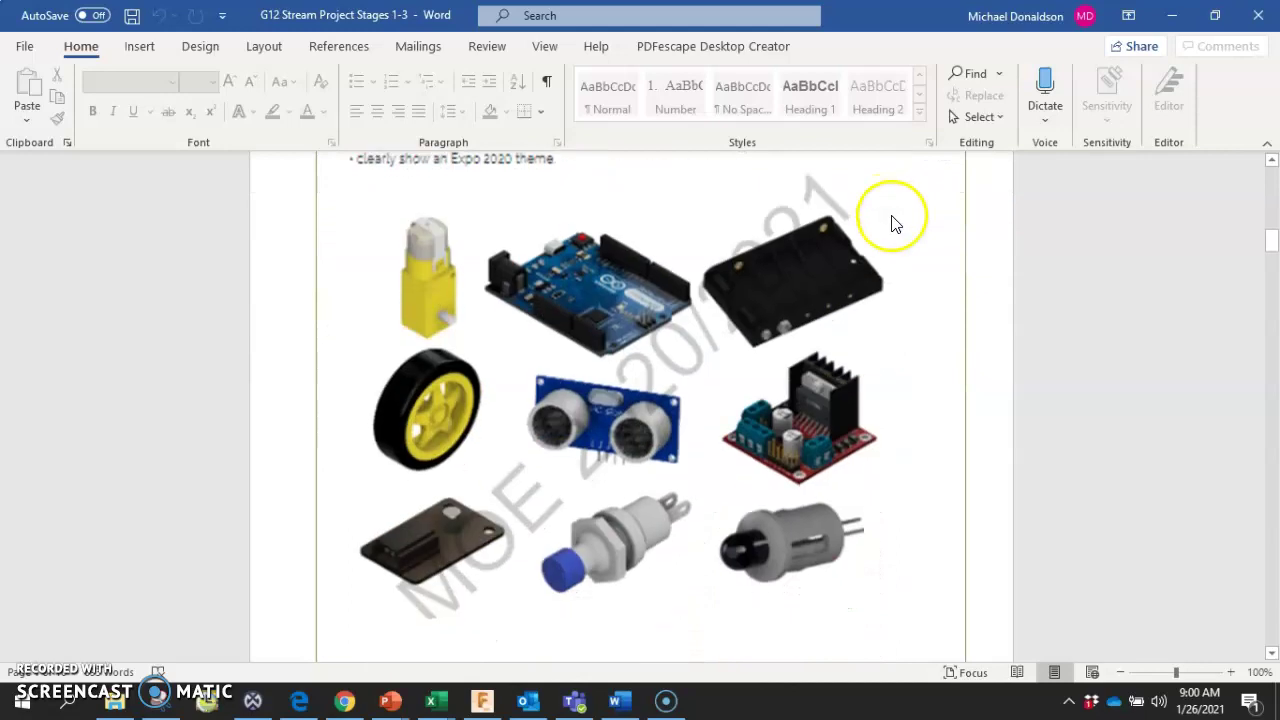
{"action": "scroll", "coordinate": [895, 227], "scroll_direction": "down", "scroll_amount": 15}
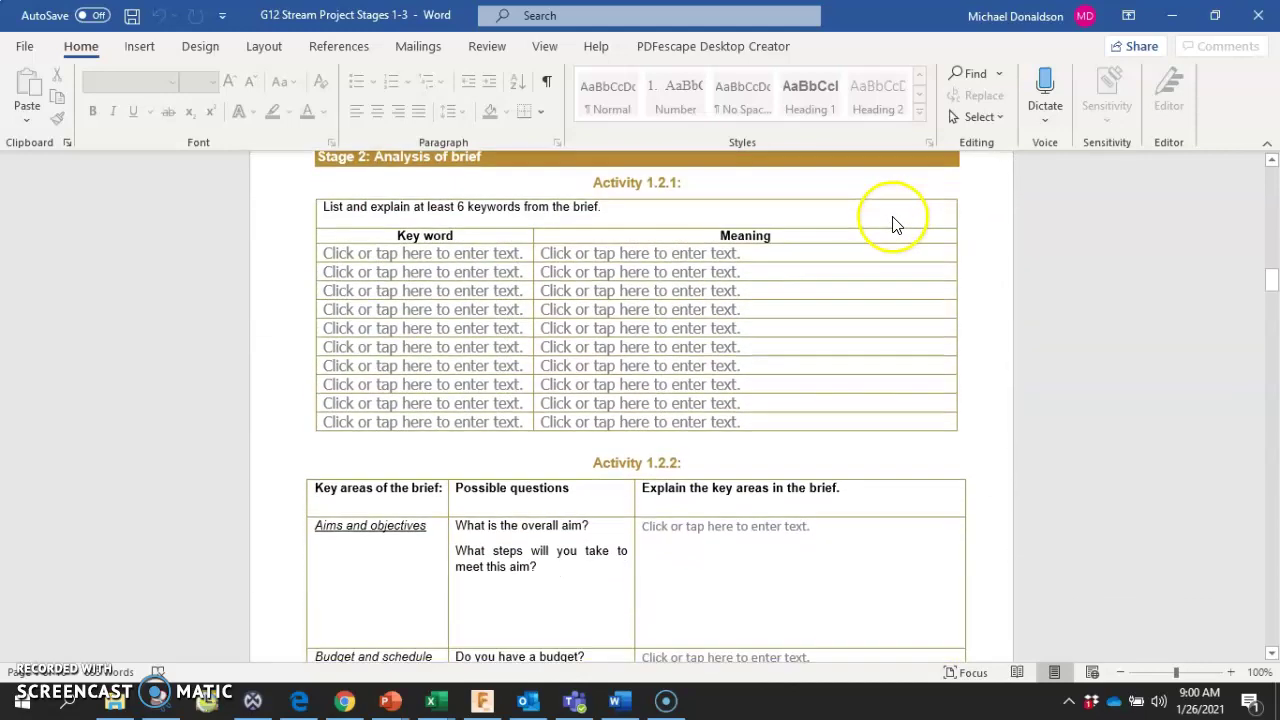
{"action": "scroll", "coordinate": [895, 227], "scroll_direction": "down", "scroll_amount": 20}
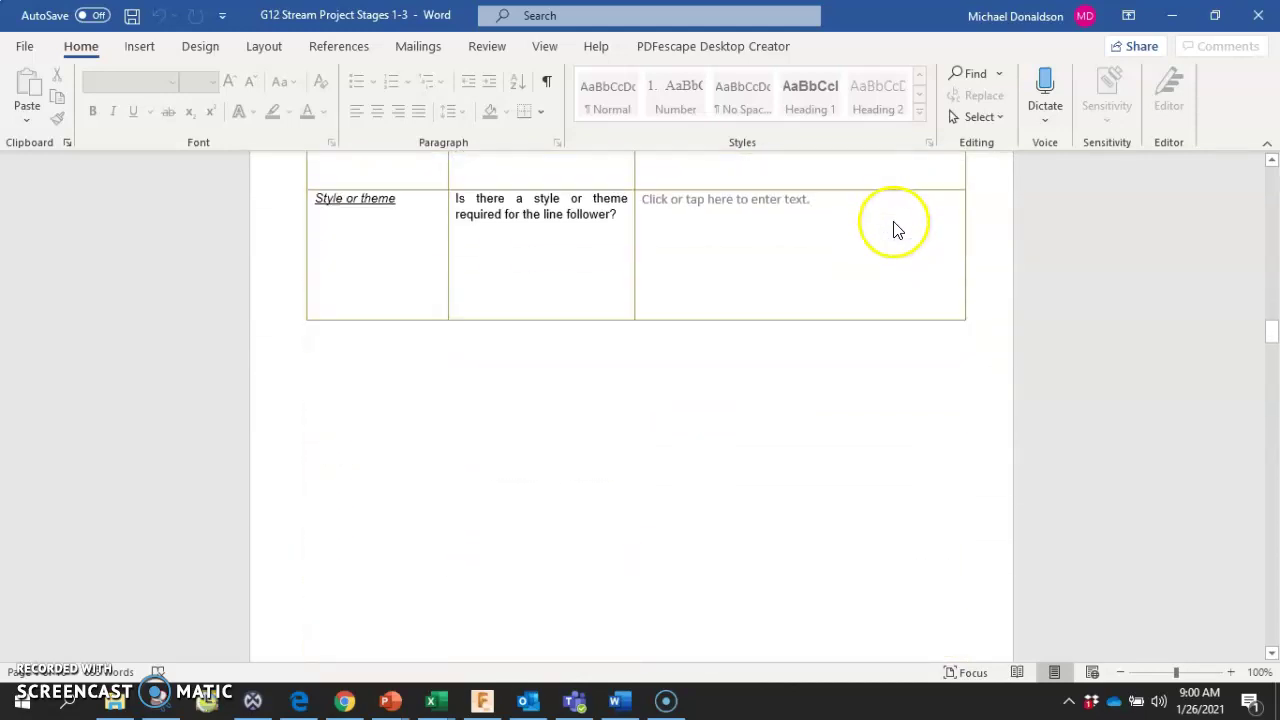
{"action": "scroll", "coordinate": [895, 230], "scroll_direction": "down", "scroll_amount": 4}
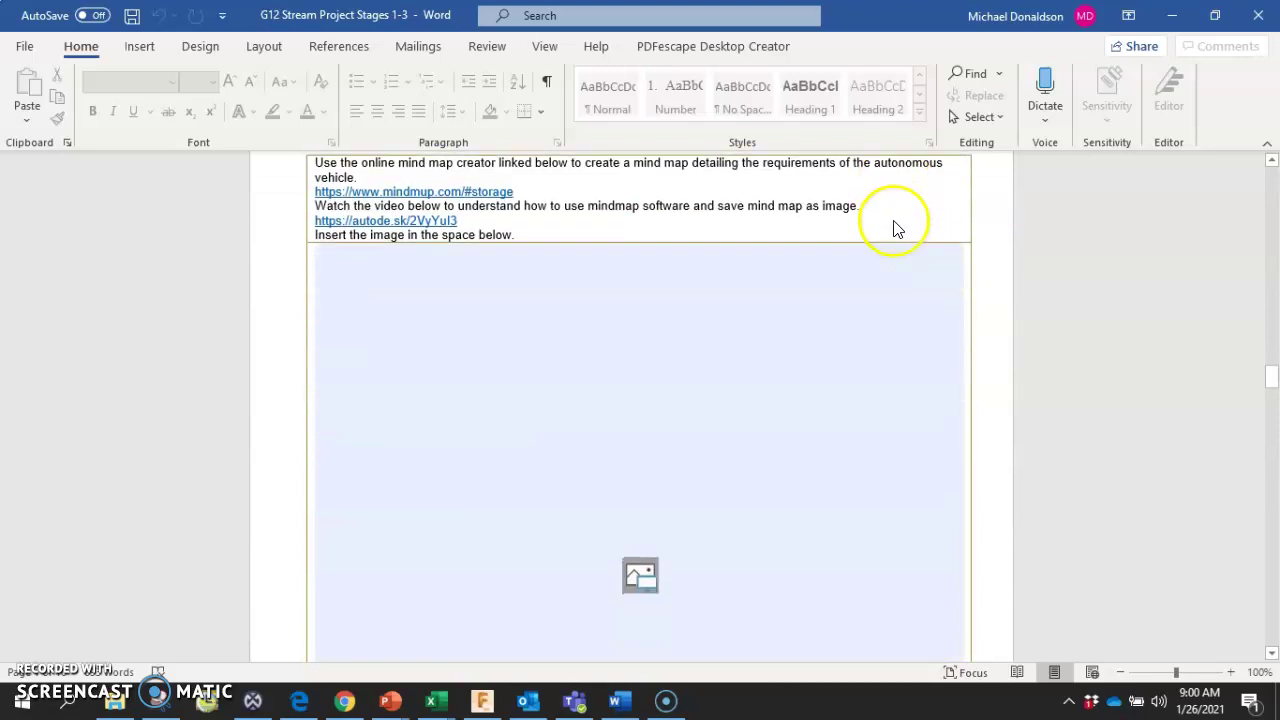
{"action": "scroll", "coordinate": [897, 217], "scroll_direction": "up", "scroll_amount": 1}
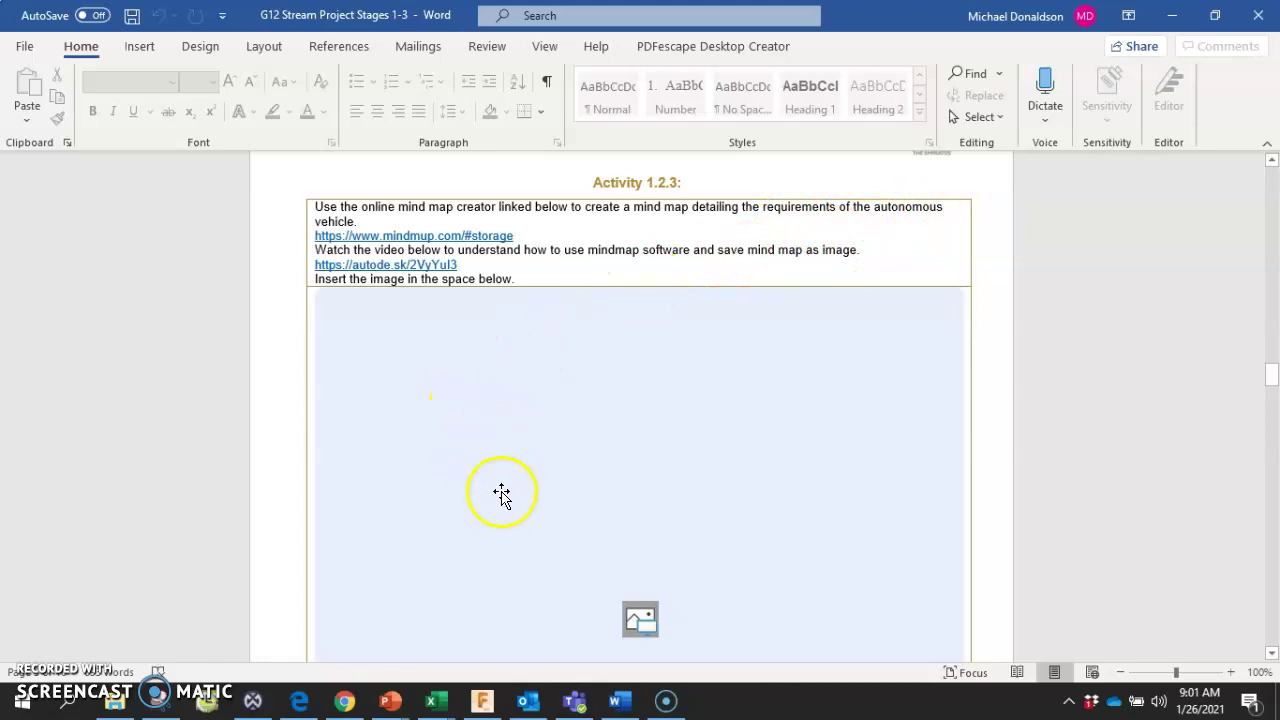
Step: Switch to Coggle in Chrome, create a new diagram and title it AUTONOMOUS VEHICLE
{"action": "left_click", "coordinate": [346, 703]}
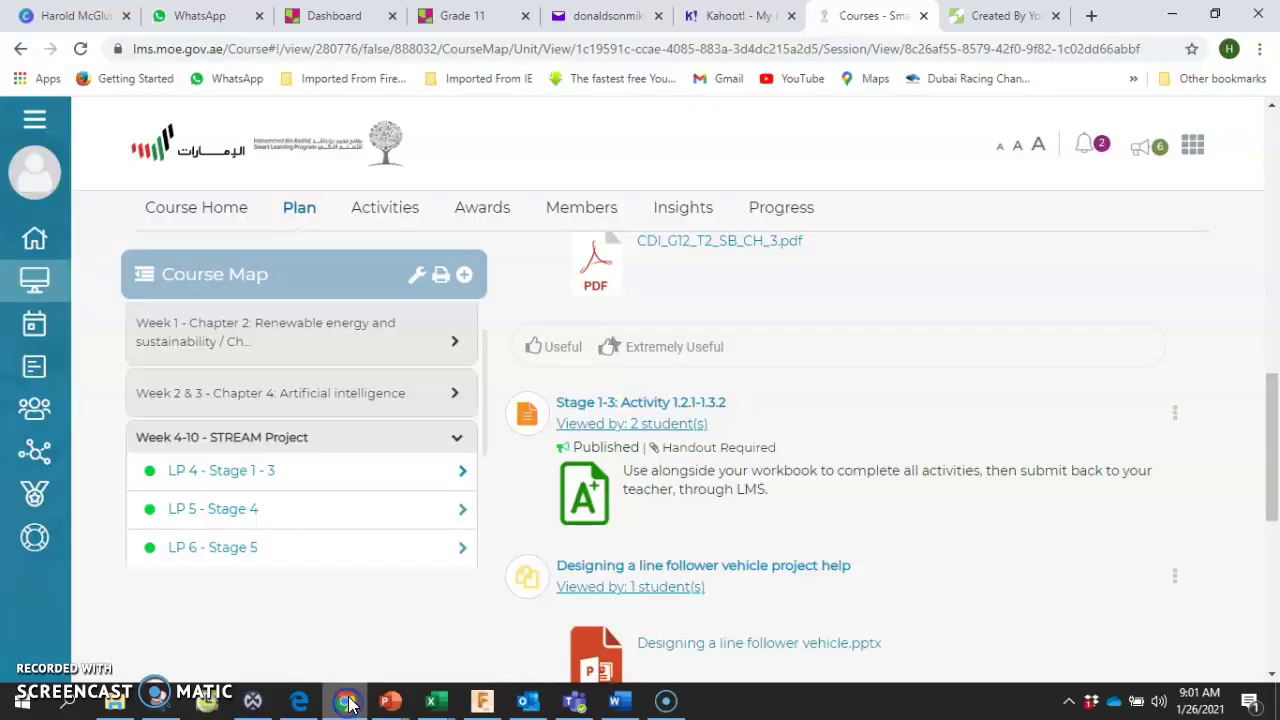
{"action": "left_click", "coordinate": [1018, 18]}
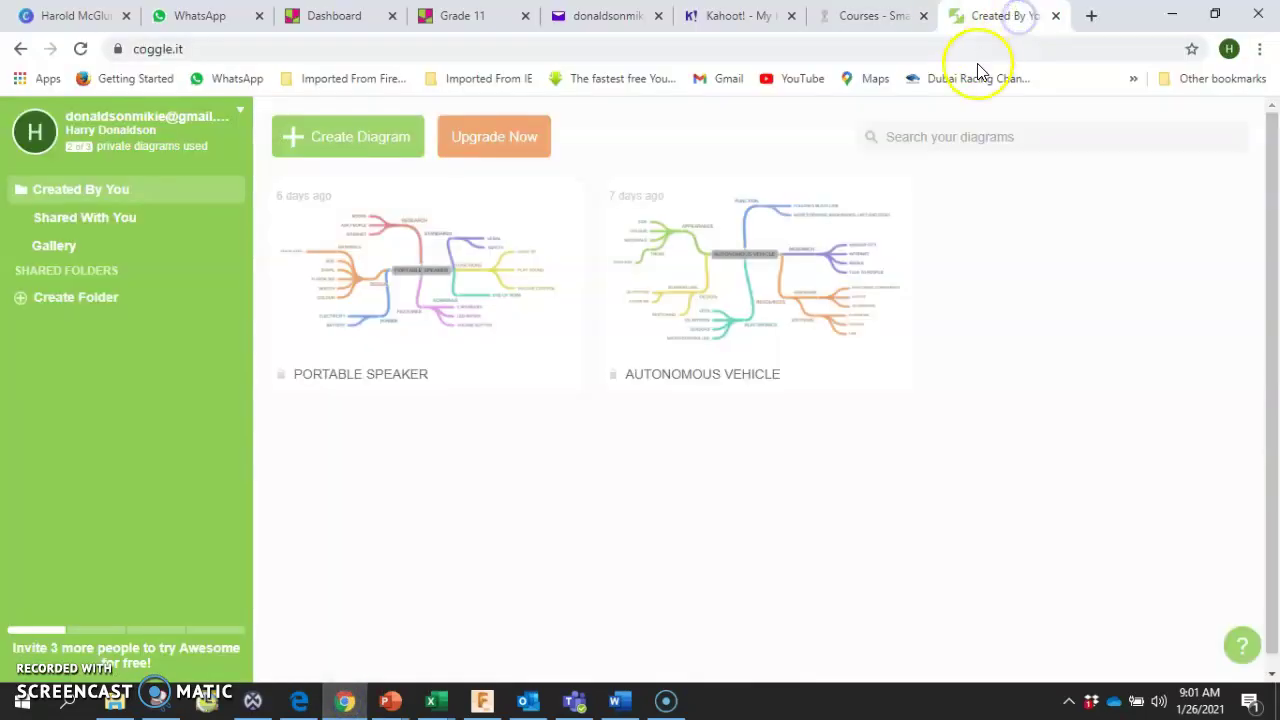
{"action": "left_click", "coordinate": [352, 143]}
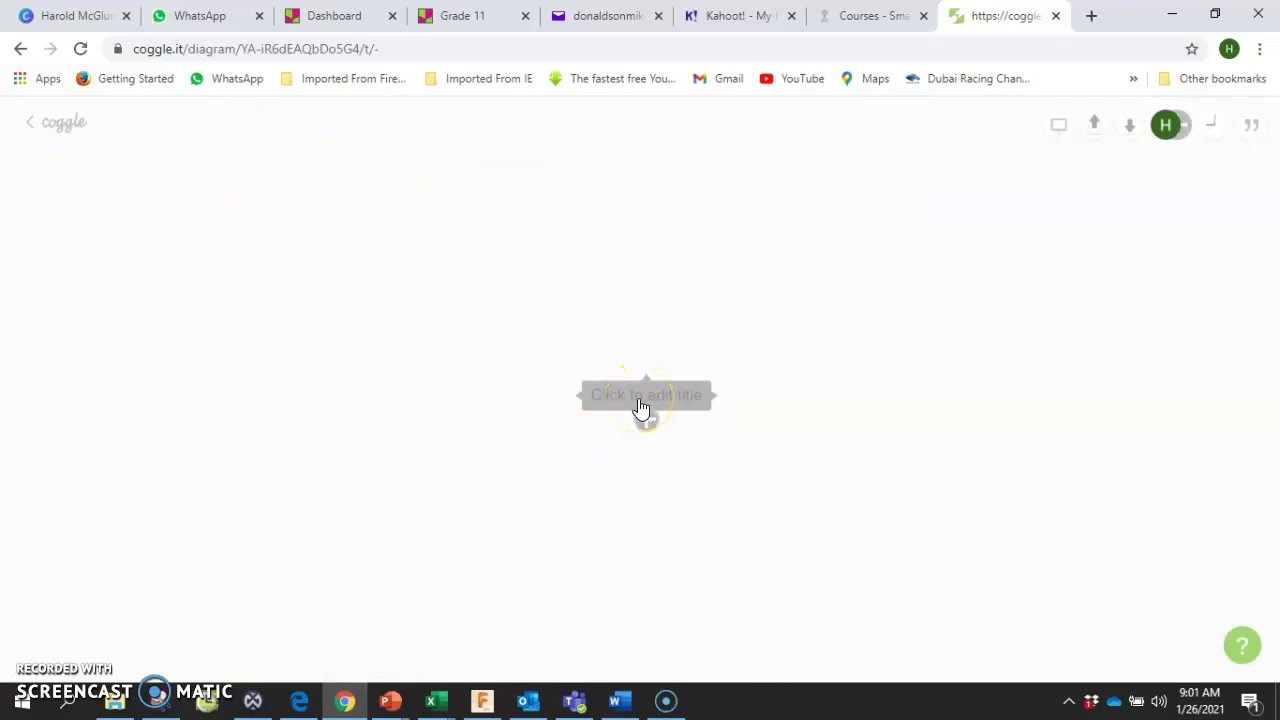
{"action": "left_click", "coordinate": [640, 400]}
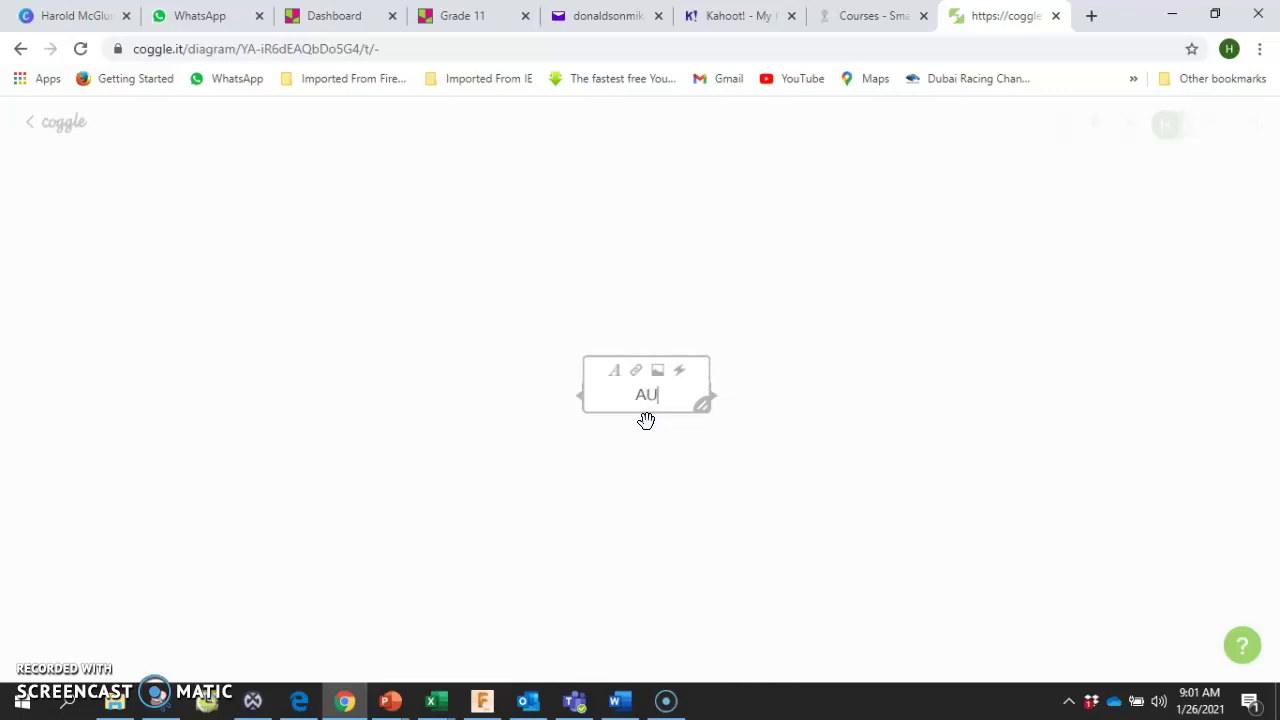
{"action": "type", "text": "US VE"}
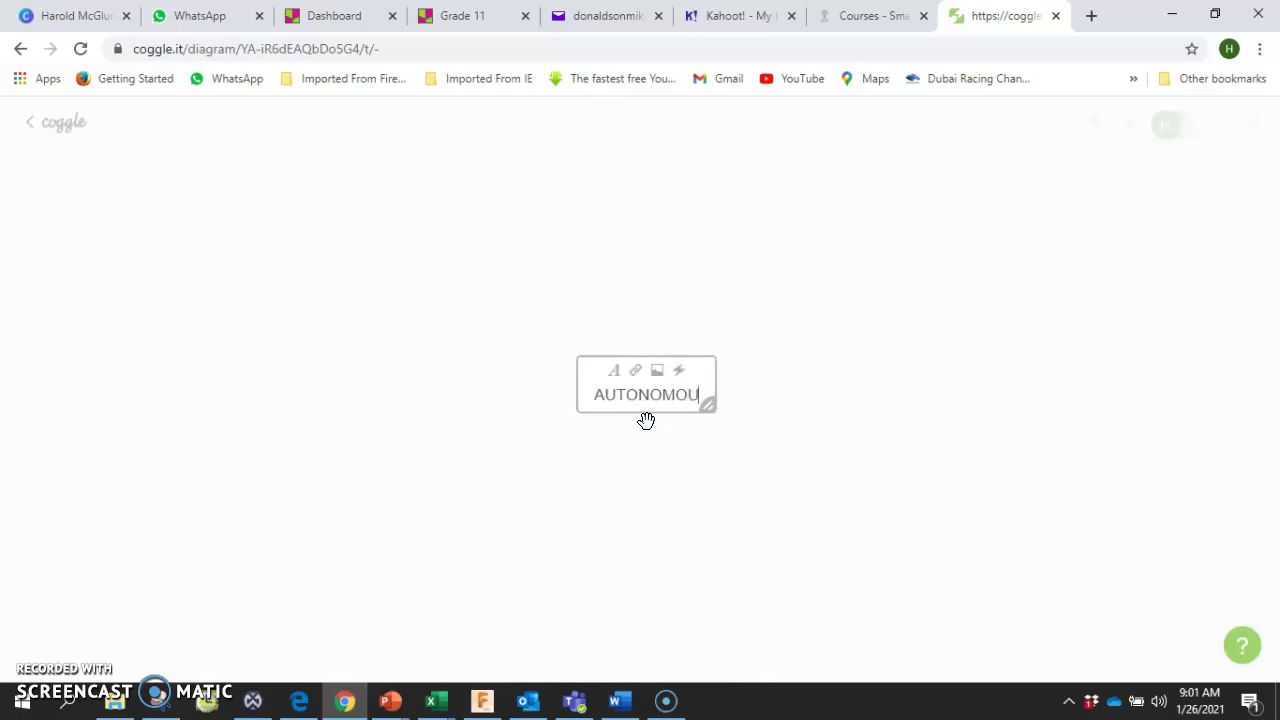
{"action": "type", "text": "HICLE"}
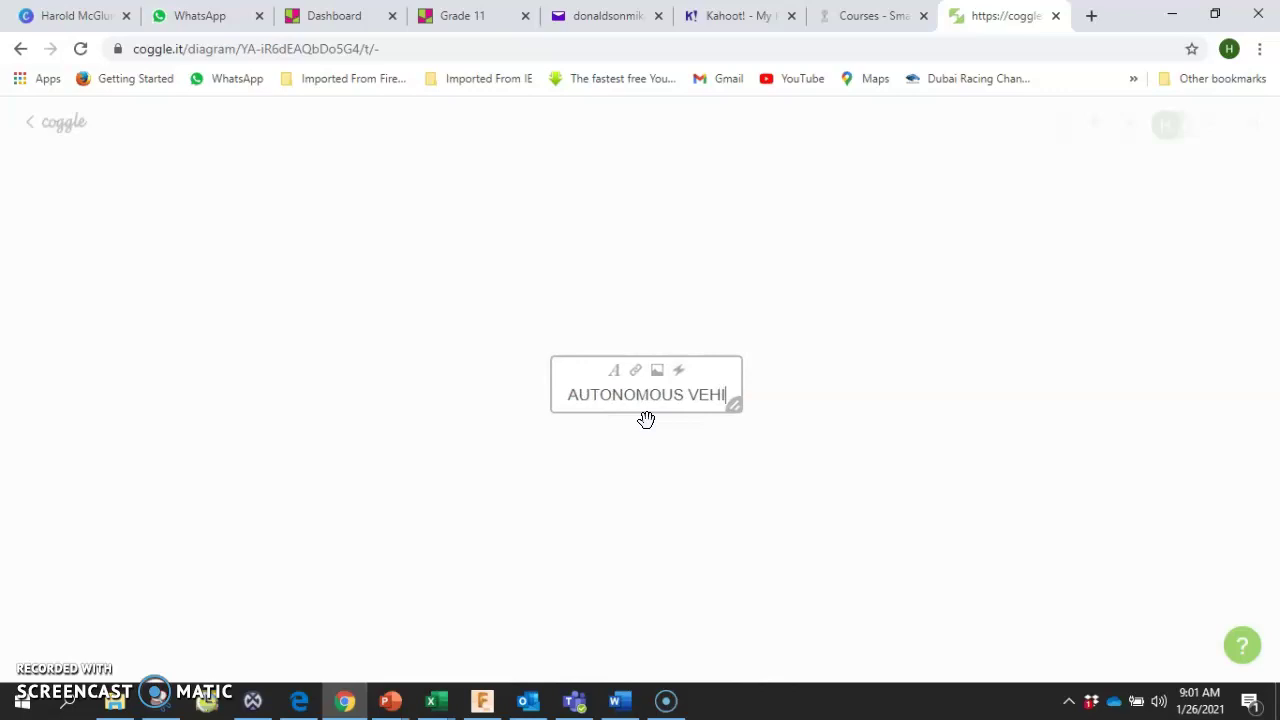
{"action": "left_click", "coordinate": [602, 544]}
Step: Examine the example mind map slide in the line follower vehicle presentation in PowerPoint, and return to Coggle
{"action": "mouse_move", "coordinate": [392, 706]}
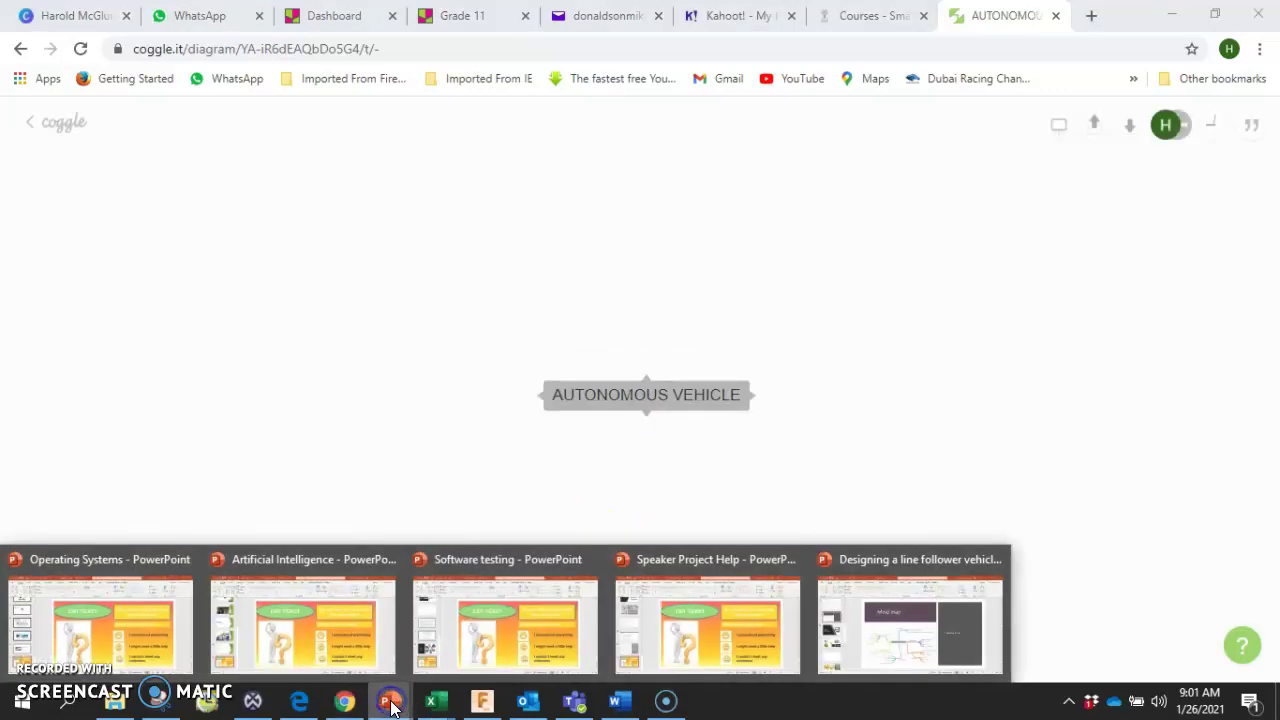
{"action": "left_click", "coordinate": [886, 632]}
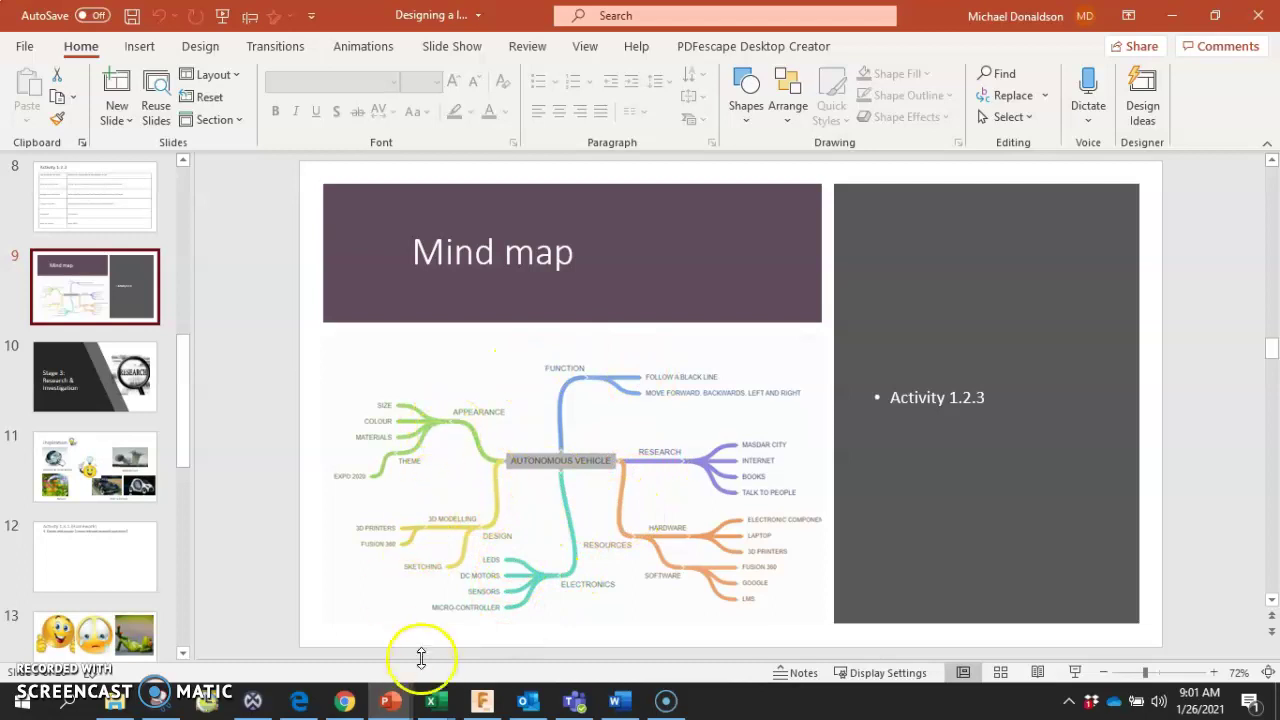
{"action": "key", "text": "alt+Tab"}
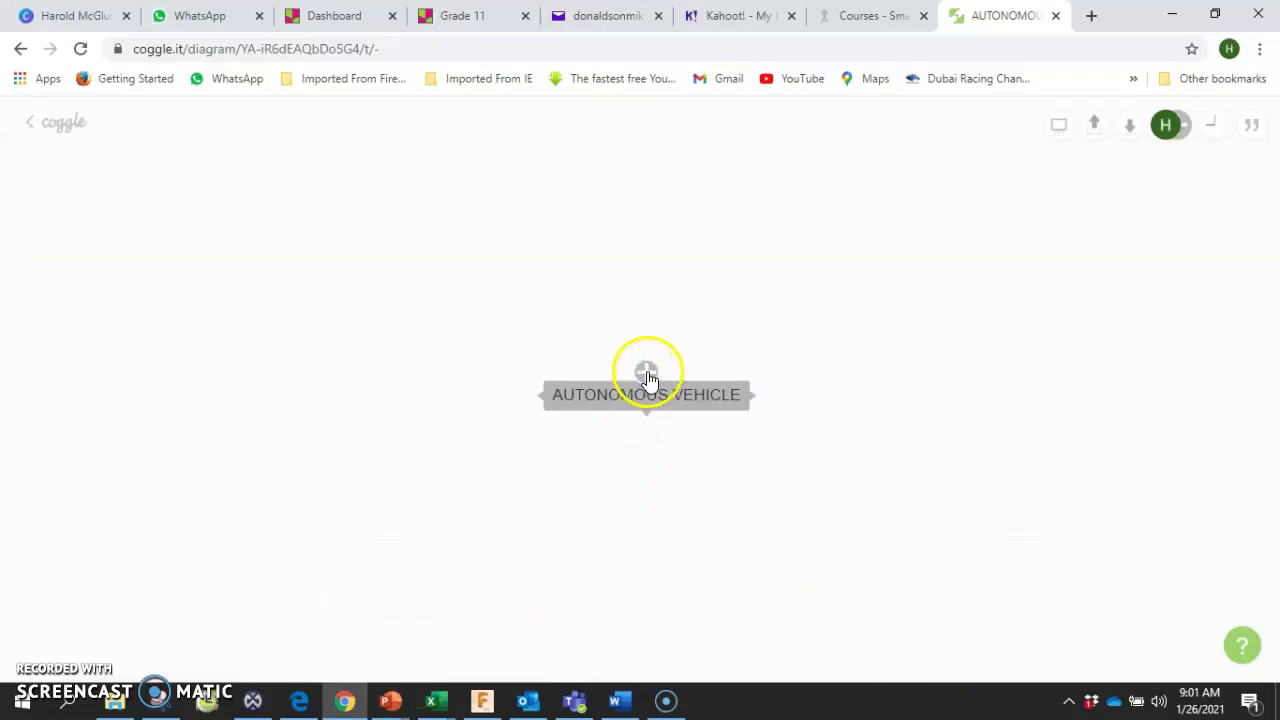
Step: Add a branch labelled FUNCTION above the AUTONOMOUS VEHICLE title, following the example slide, and move it closer to the title
{"action": "mouse_move", "coordinate": [538, 402]}
{"action": "left_click", "coordinate": [646, 375]}
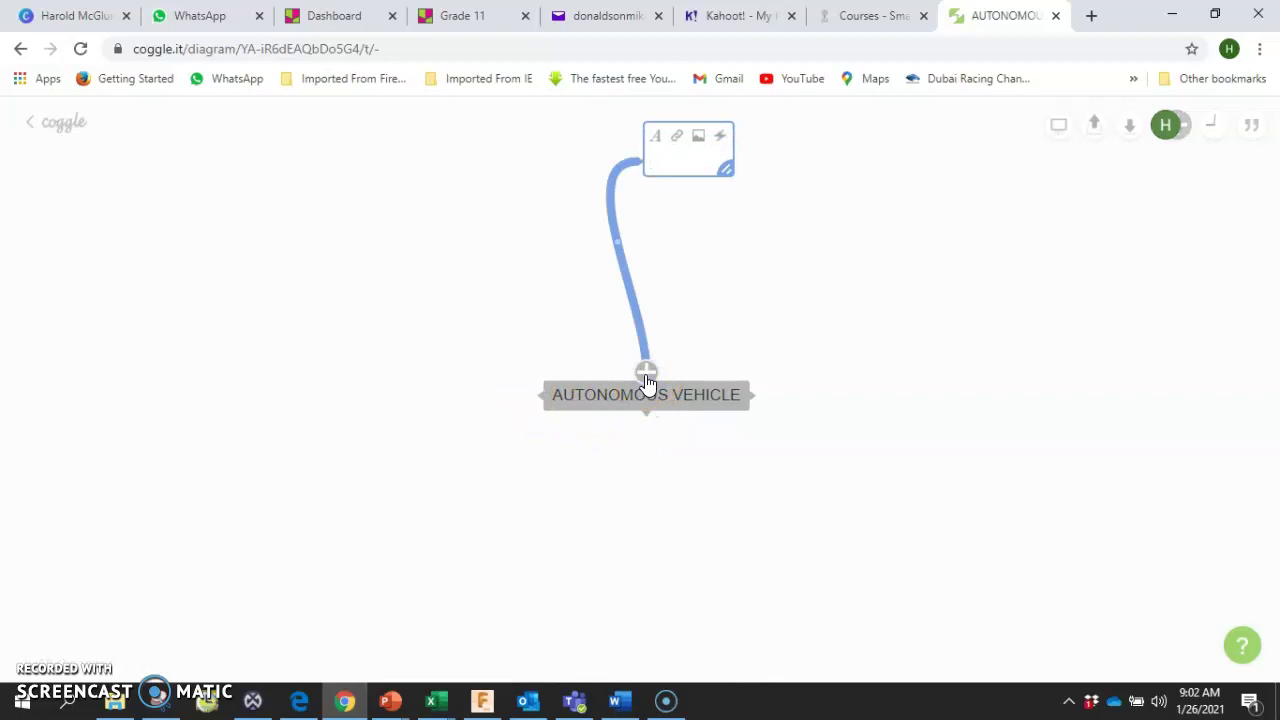
{"action": "left_click", "coordinate": [625, 438]}
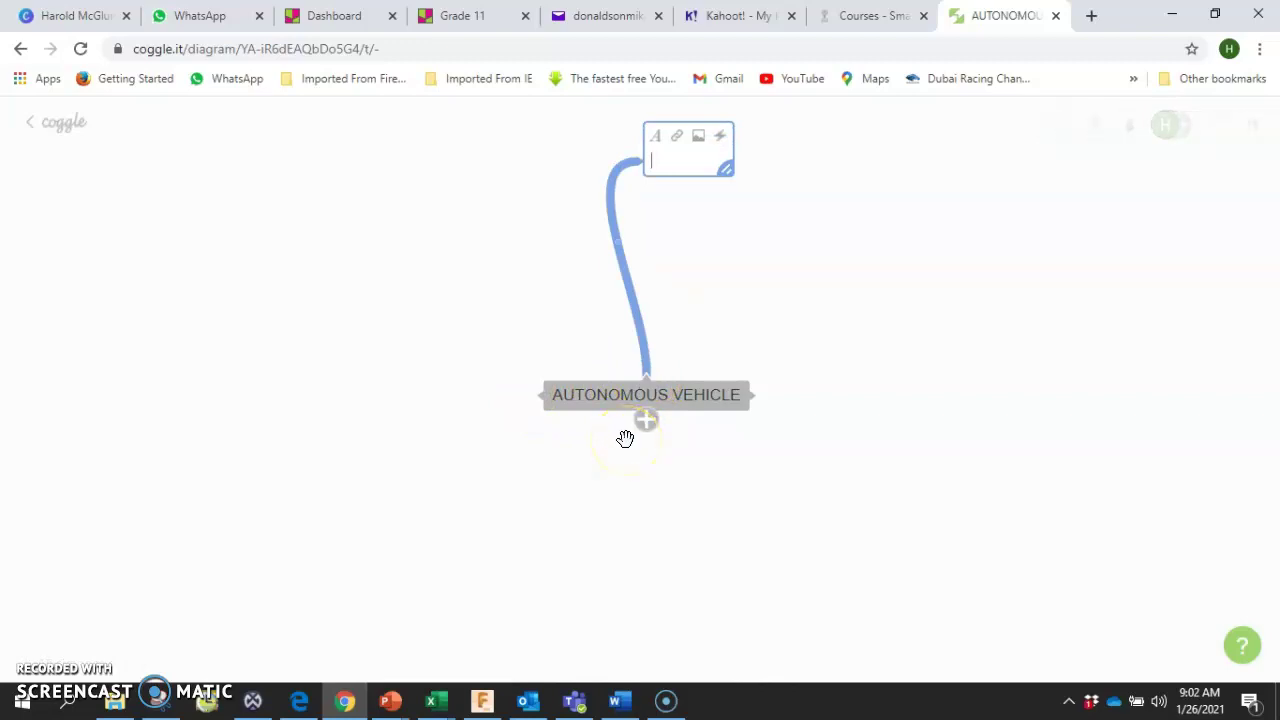
{"action": "key", "text": "alt+Tab"}
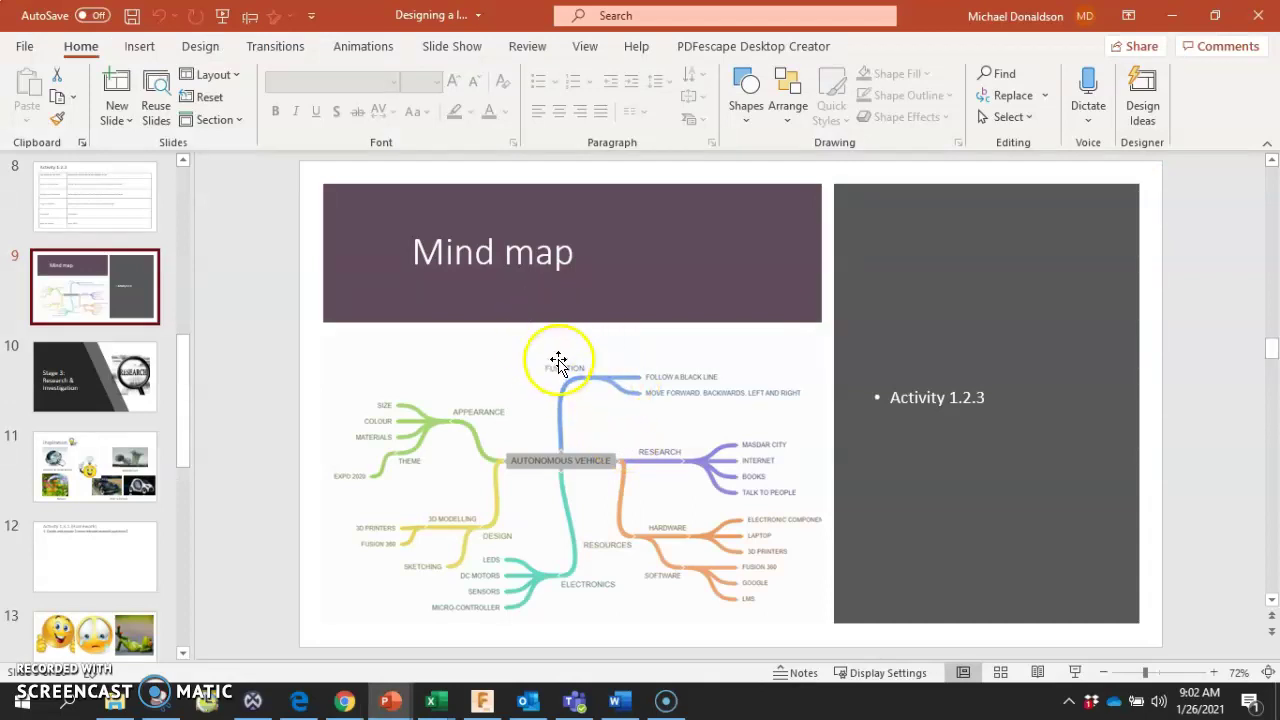
{"action": "key", "text": "alt+Tab"}
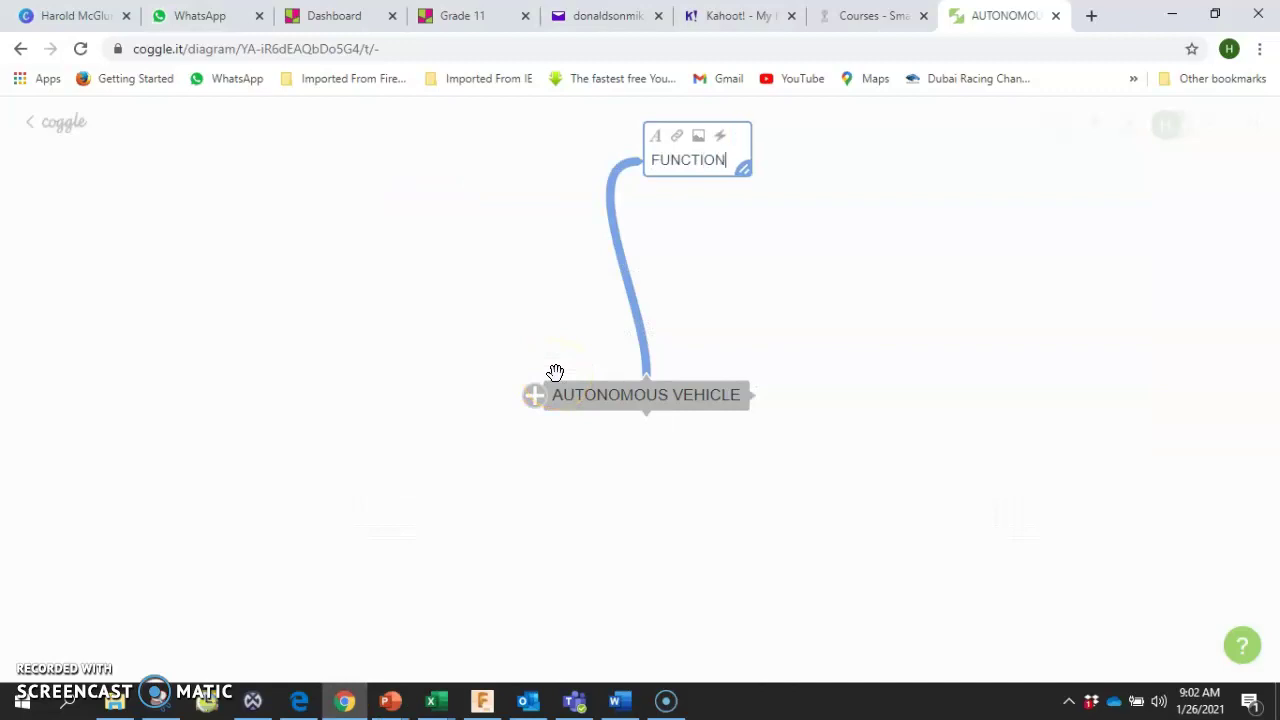
{"action": "left_click", "coordinate": [878, 306]}
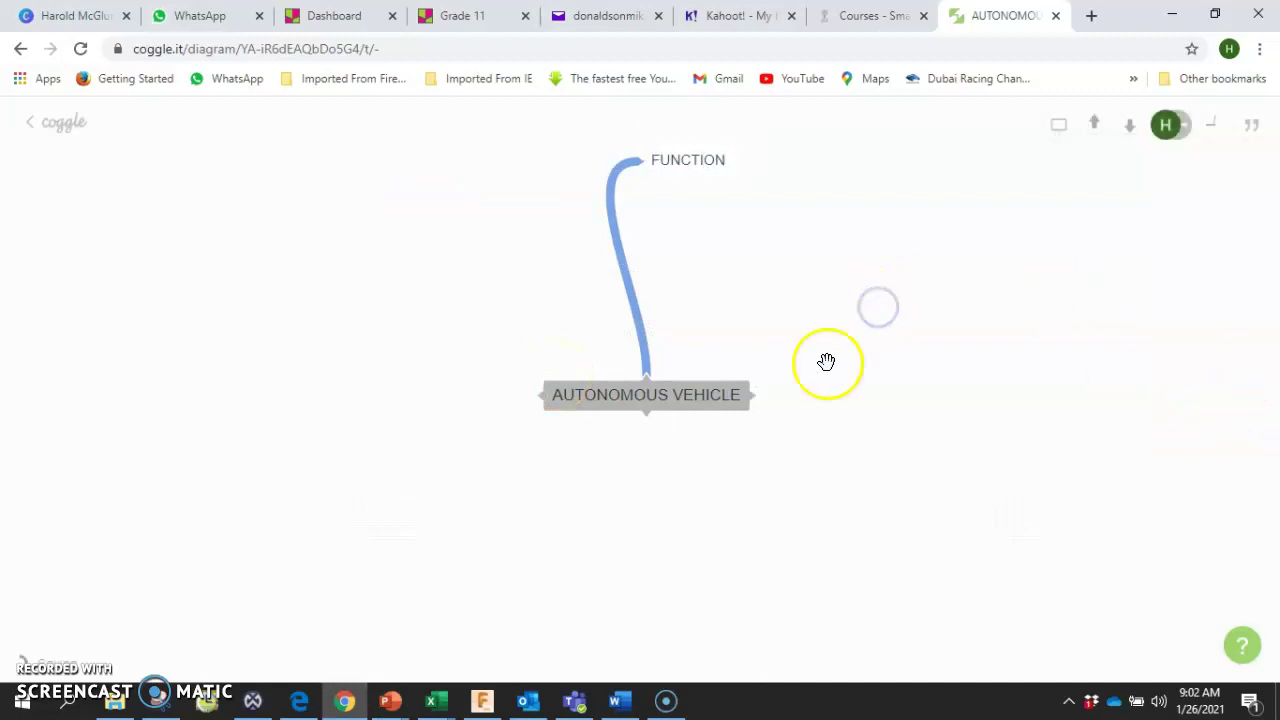
{"action": "left_click_drag", "start_coordinate": [694, 177], "coordinate": [714, 260]}
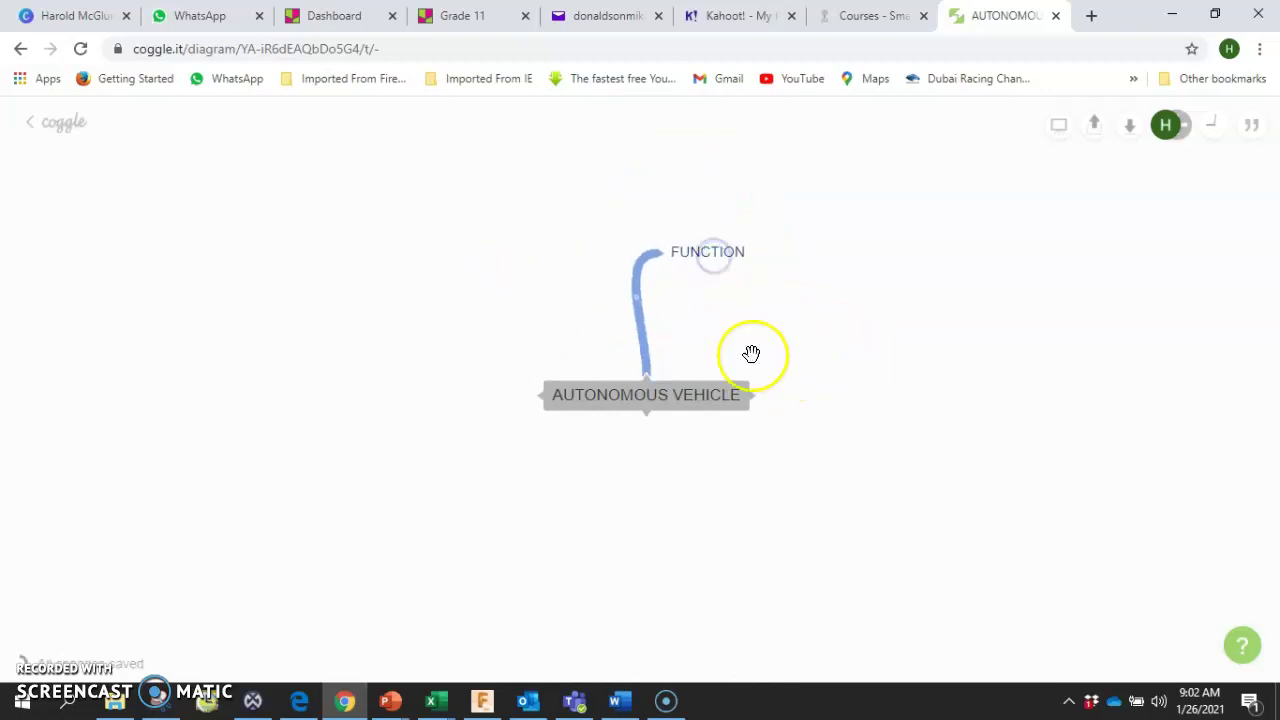
Step: Add a sub-branch labelled FOLLOW A BLACK LINE to the FUNCTION branch
{"action": "mouse_move", "coordinate": [665, 267]}
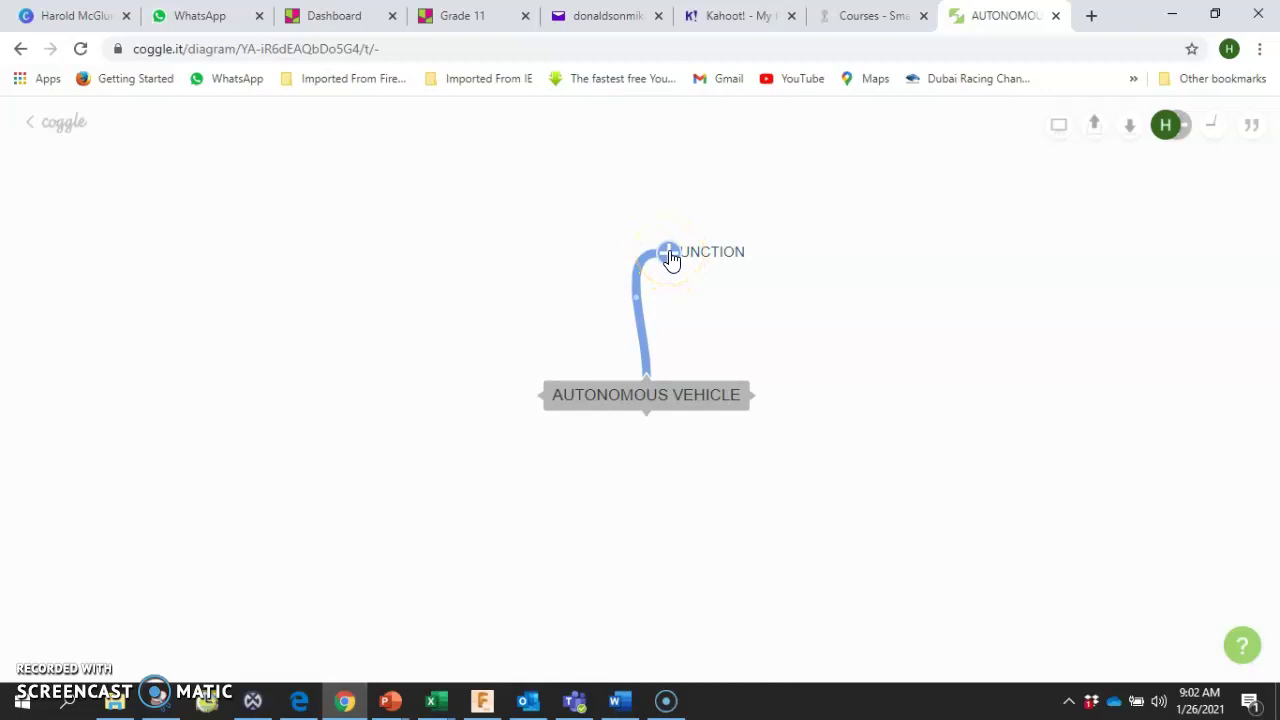
{"action": "left_click", "coordinate": [671, 260]}
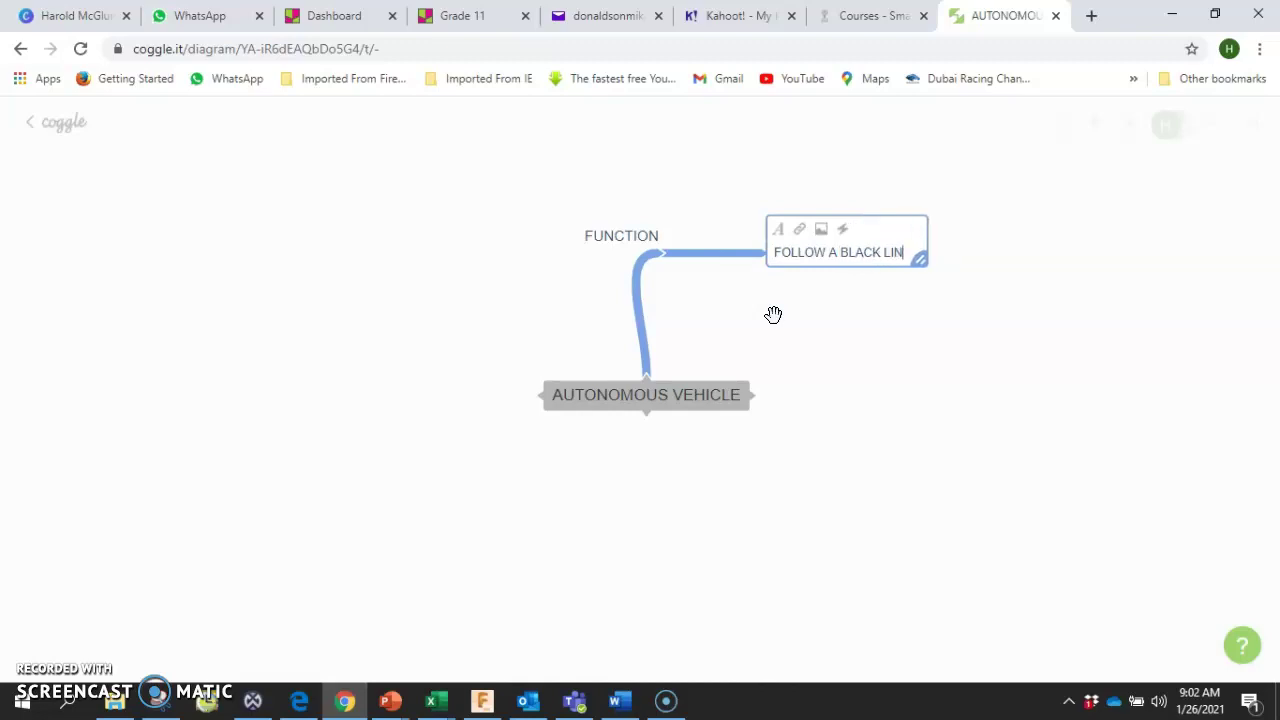
{"action": "left_click", "coordinate": [826, 340]}
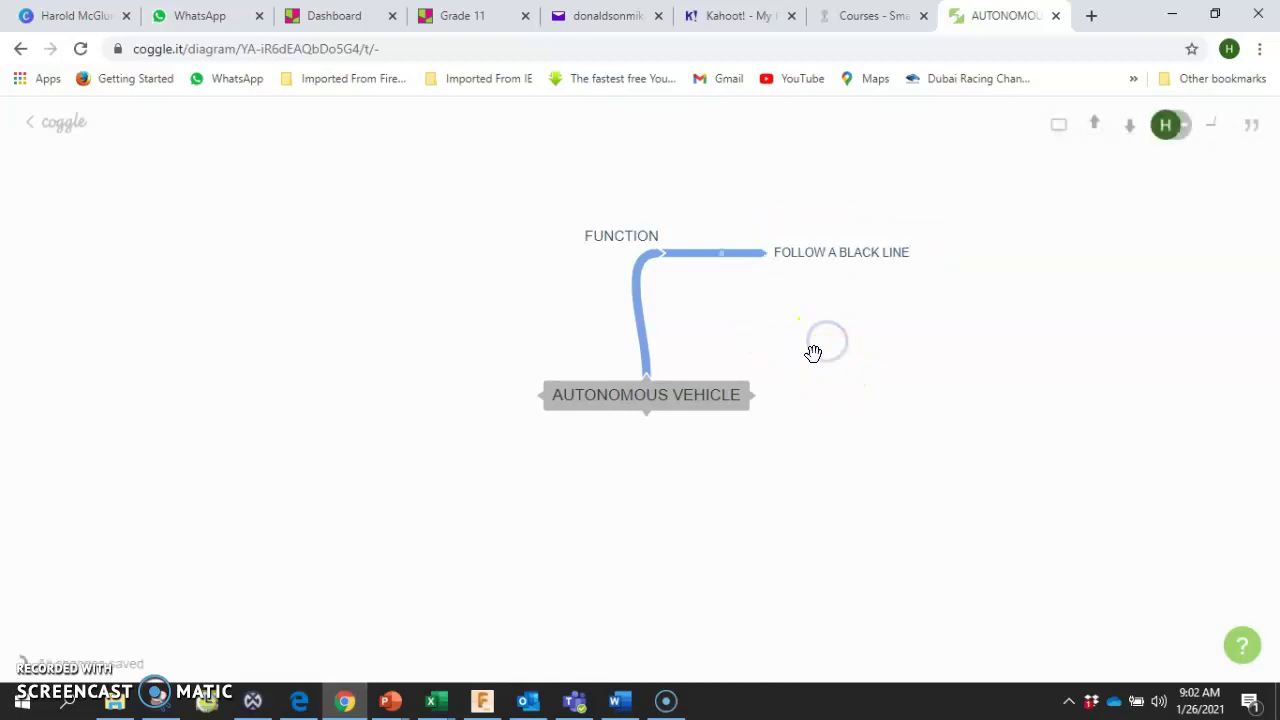
Step: Add a sub-branch labelled MOVE FORWARDS, BACKWARDS, LEFT & RITGH to the FUNCTION branch, consulting the example slide in PowerPoint
{"action": "left_click", "coordinate": [667, 256]}
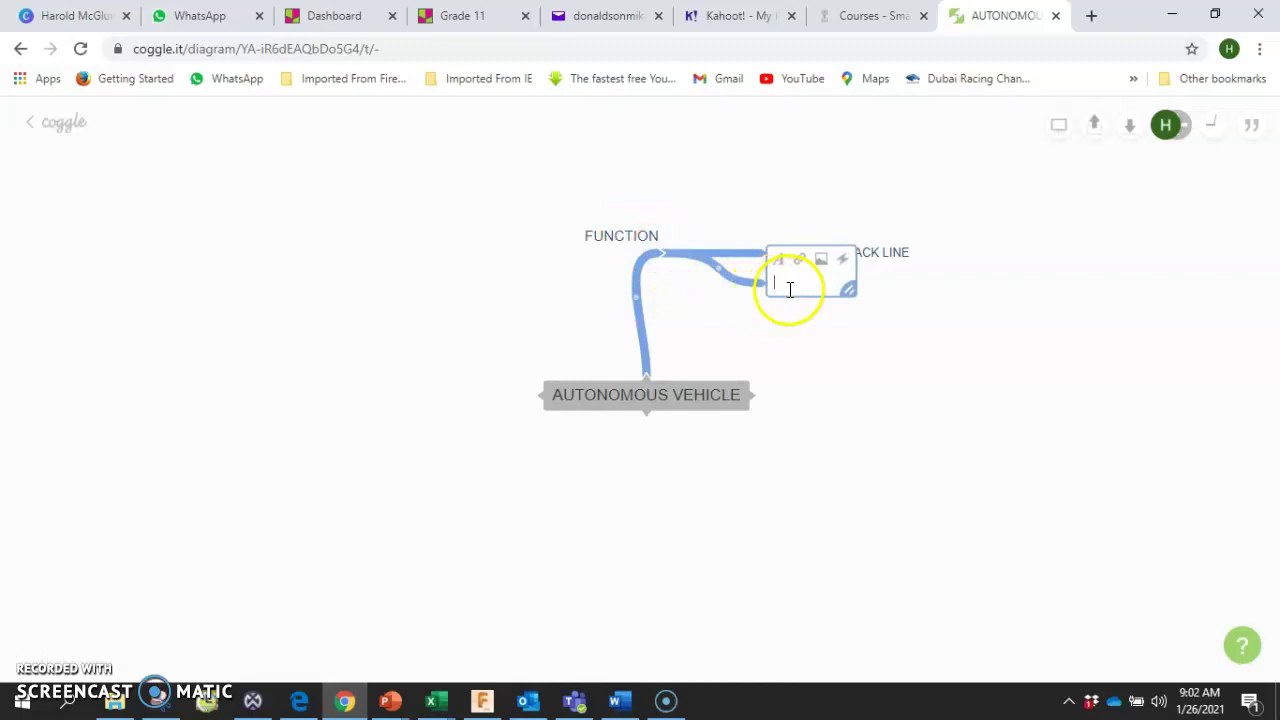
{"action": "key", "text": "alt+Tab"}
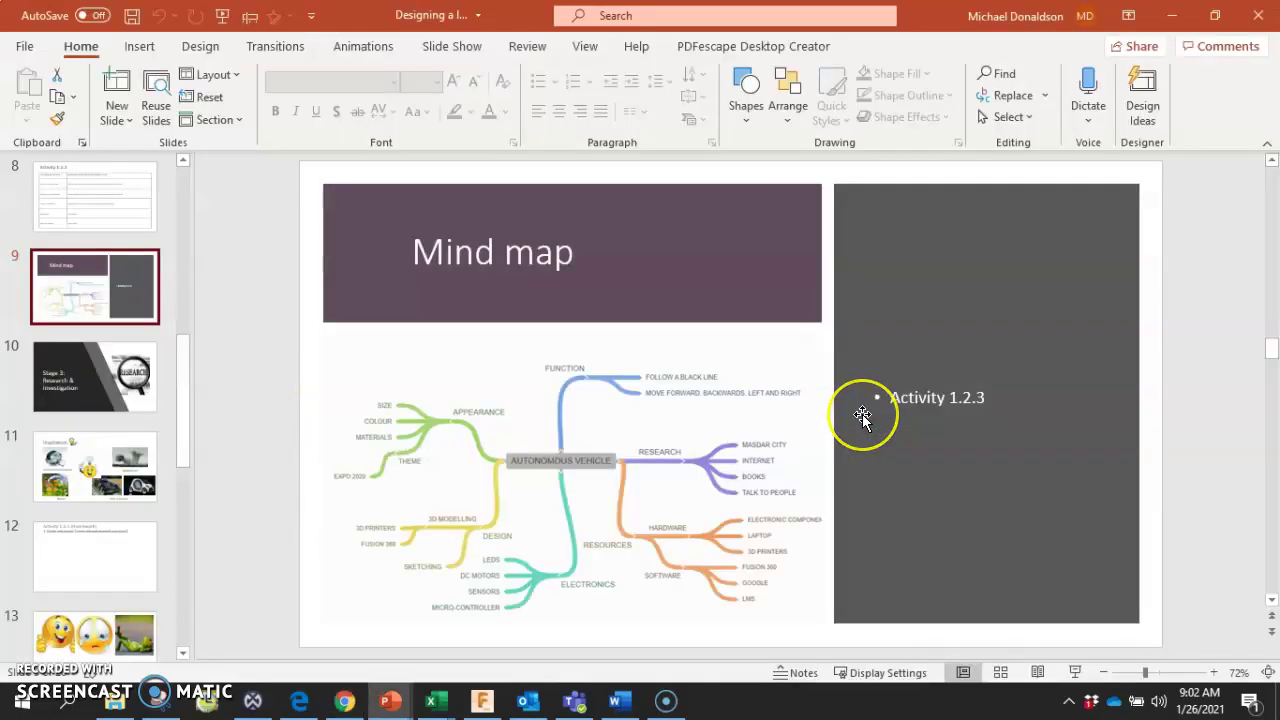
{"action": "key", "text": "alt+Tab"}
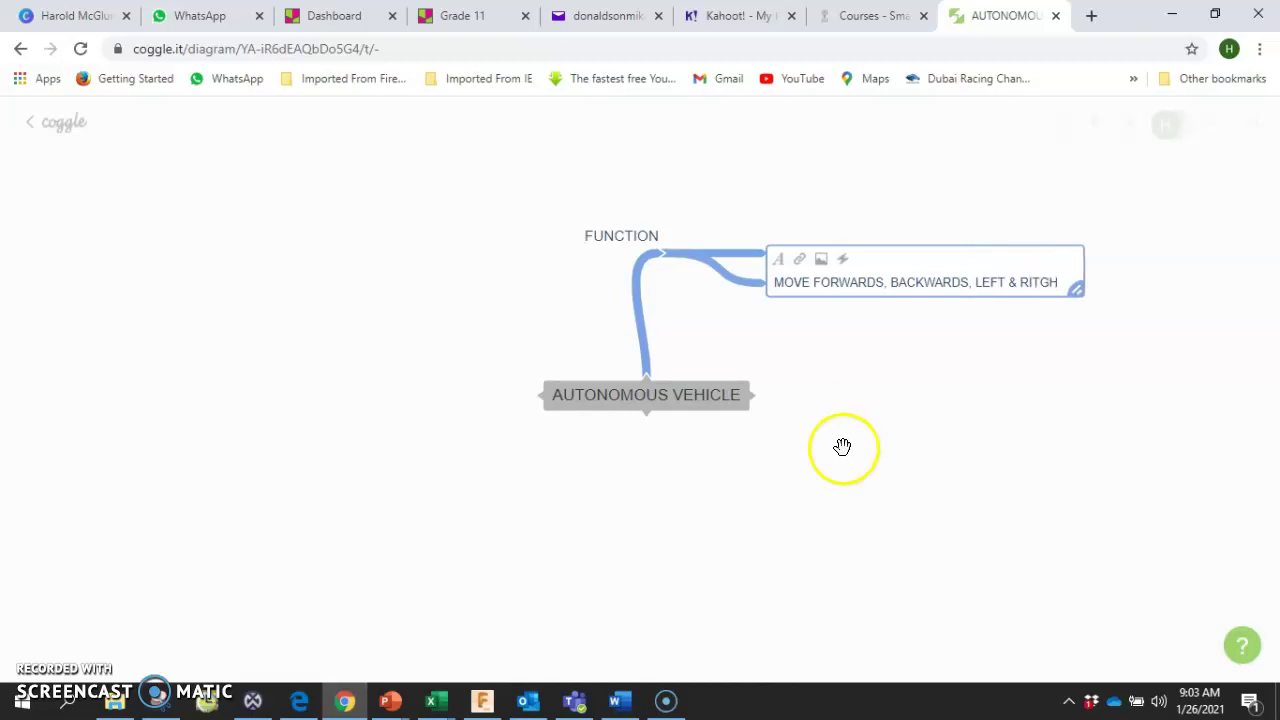
{"action": "left_click", "coordinate": [811, 491]}
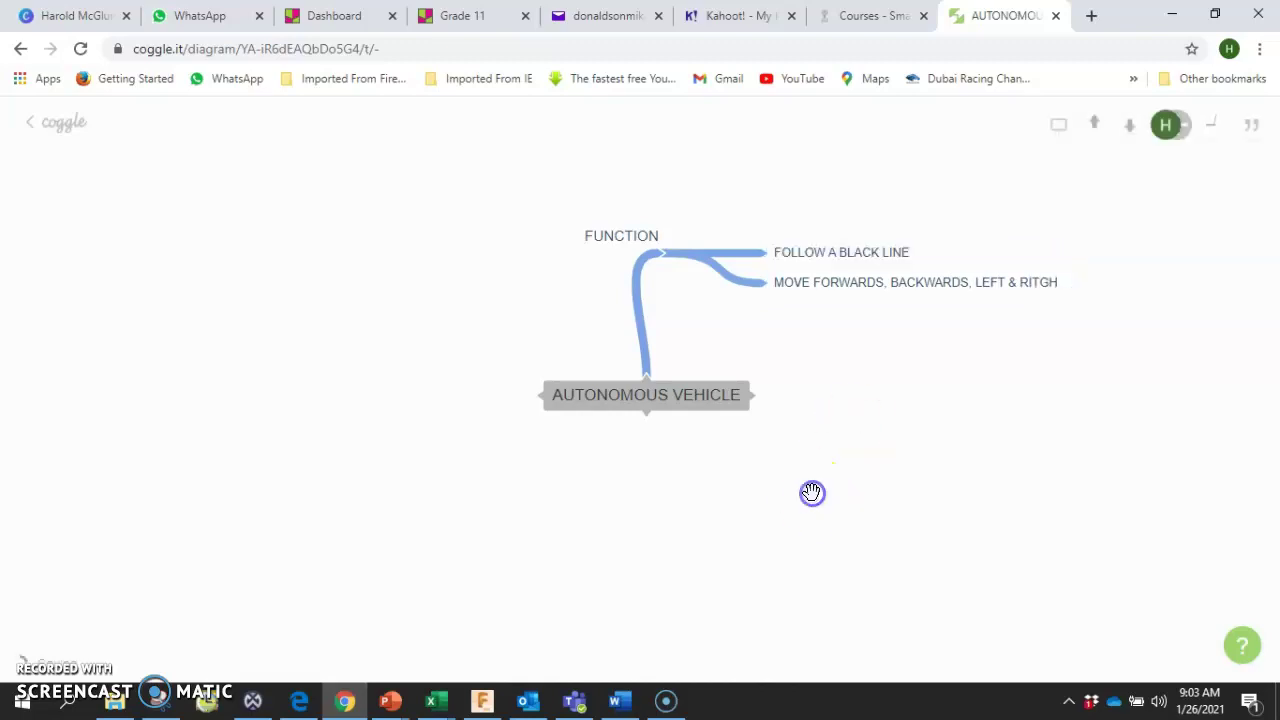
{"action": "left_click", "coordinate": [664, 258]}
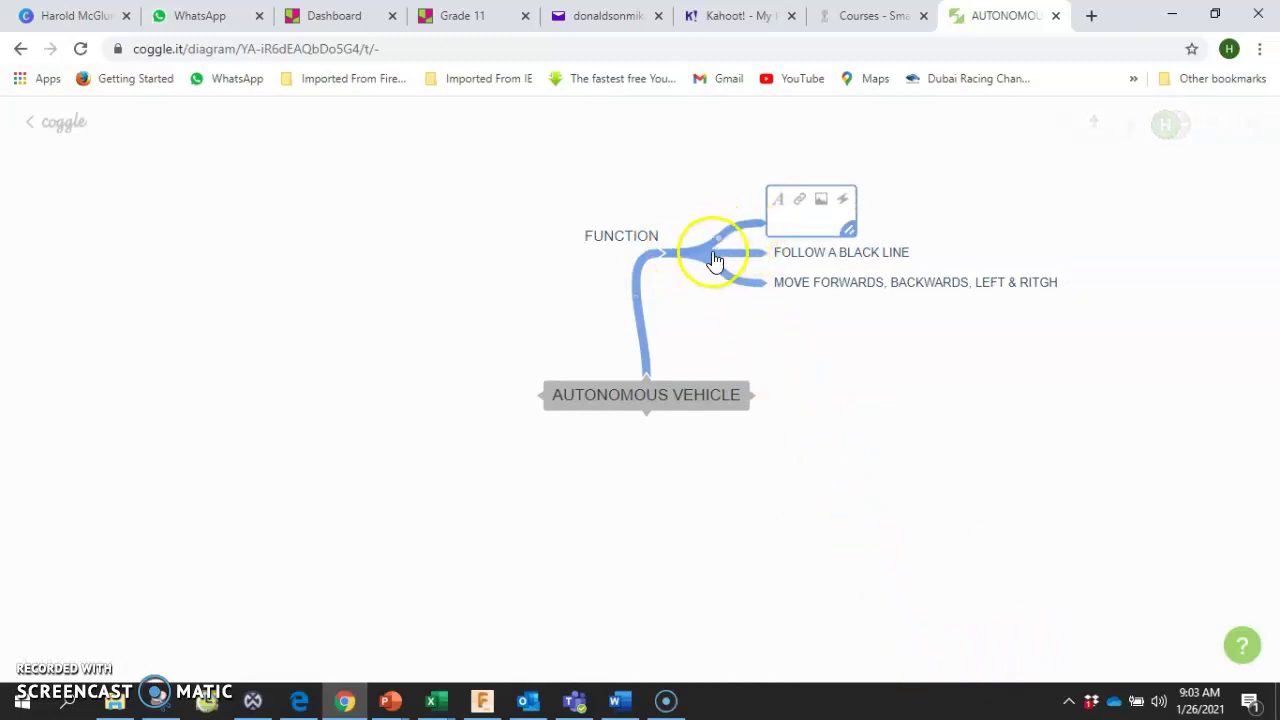
{"action": "left_click_drag", "start_coordinate": [738, 235], "coordinate": [788, 256]}
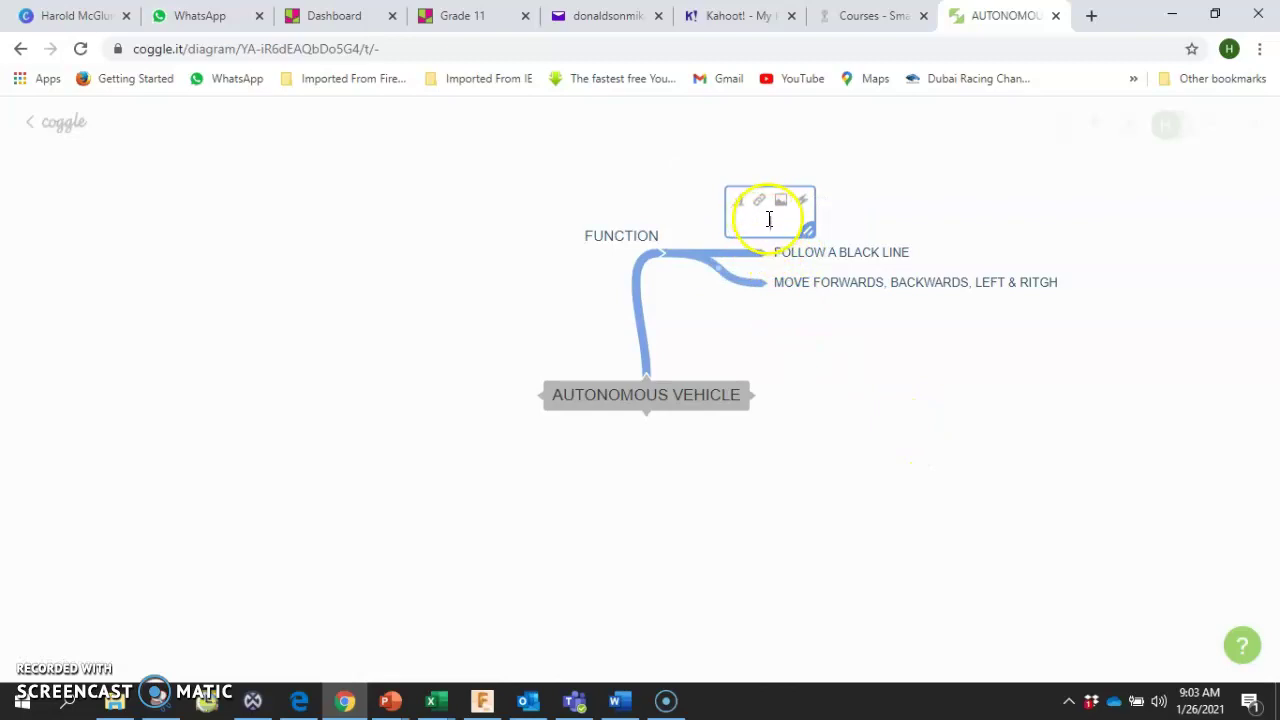
{"action": "right_click", "coordinate": [765, 218]}
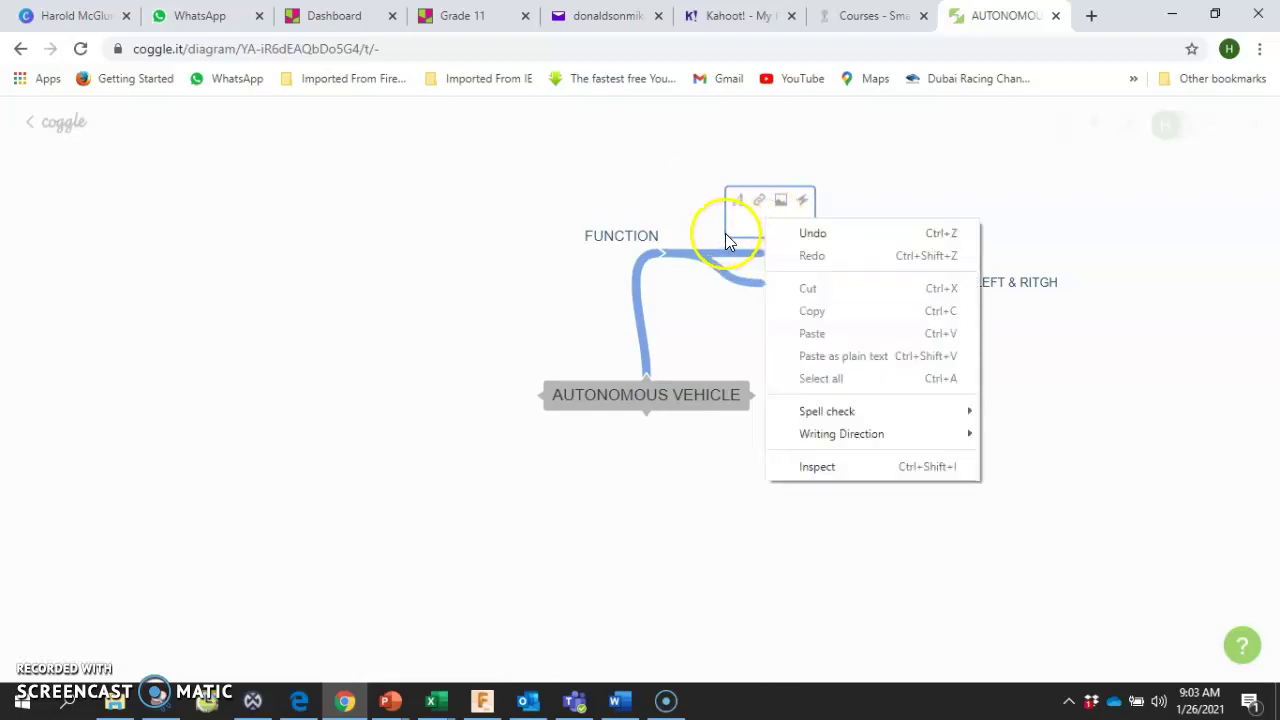
{"action": "left_click", "coordinate": [882, 180]}
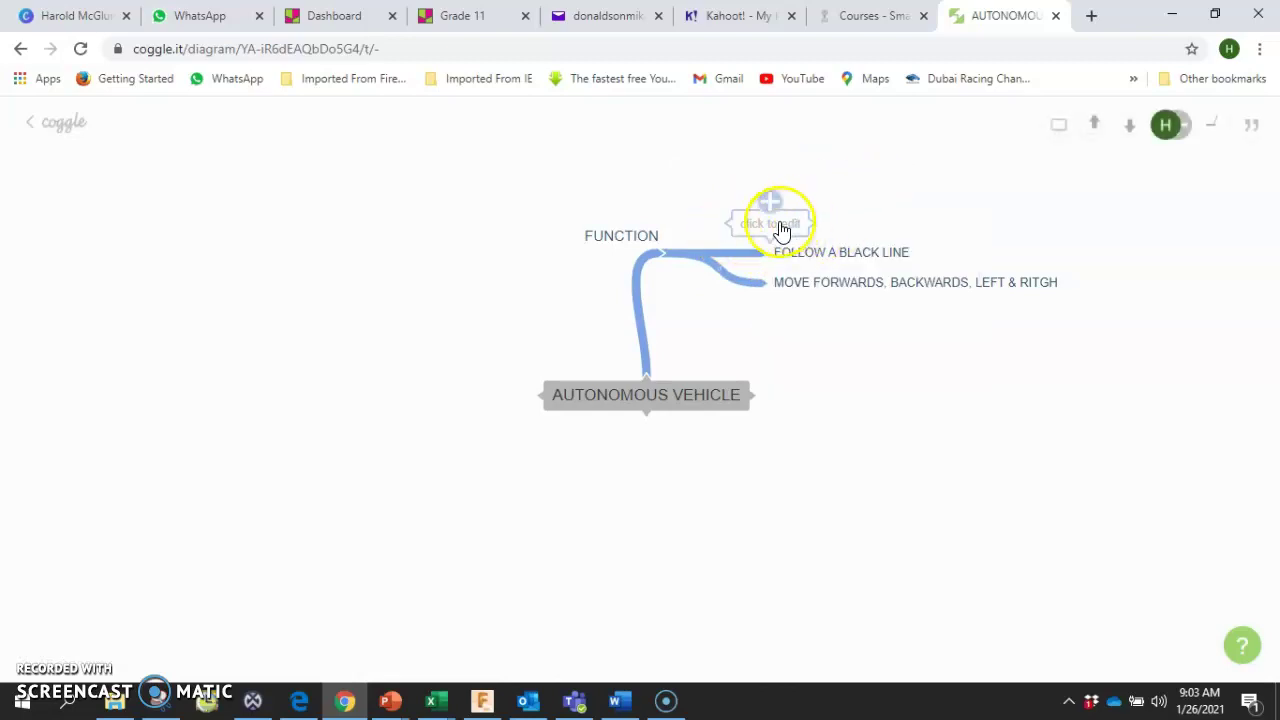
{"action": "mouse_move", "coordinate": [766, 224]}
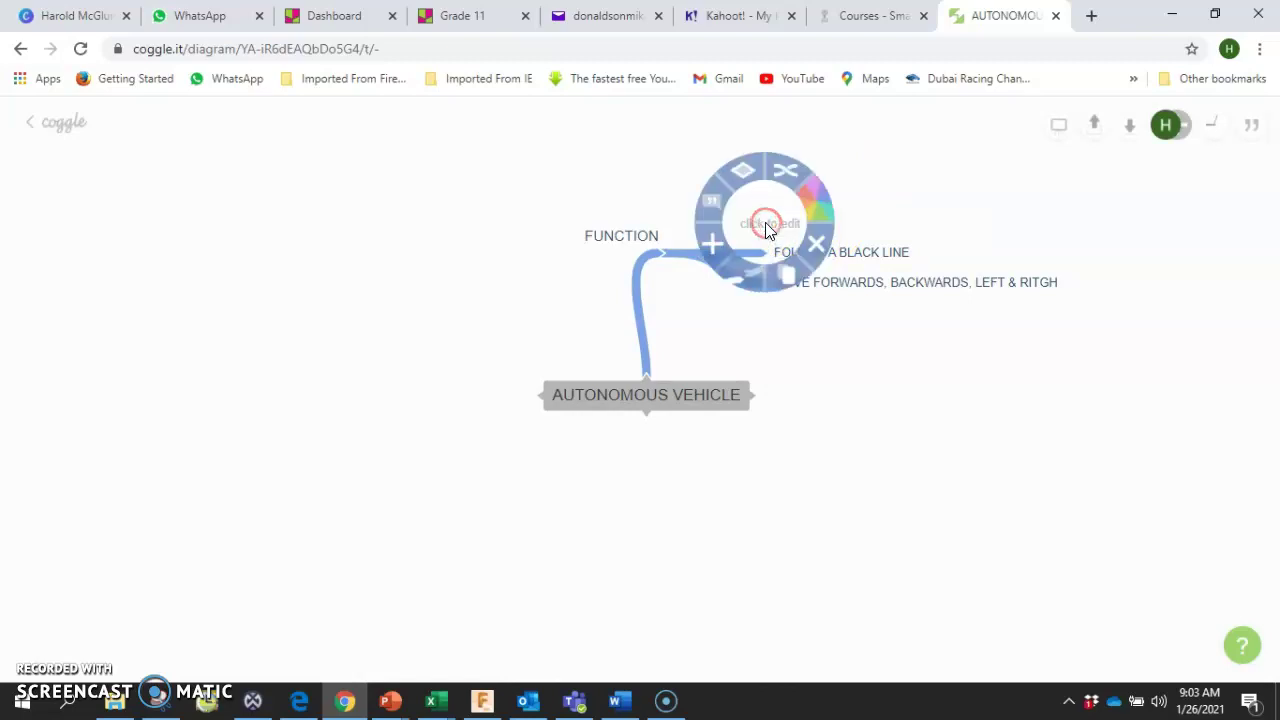
{"action": "left_click", "coordinate": [815, 252]}
{"action": "left_click", "coordinate": [914, 536]}
Step: Add a branch labelled FEATURES to the left of the AUTONOMOUS VEHICLE title, checking the example slide, and move it lower
{"action": "left_click", "coordinate": [536, 397]}
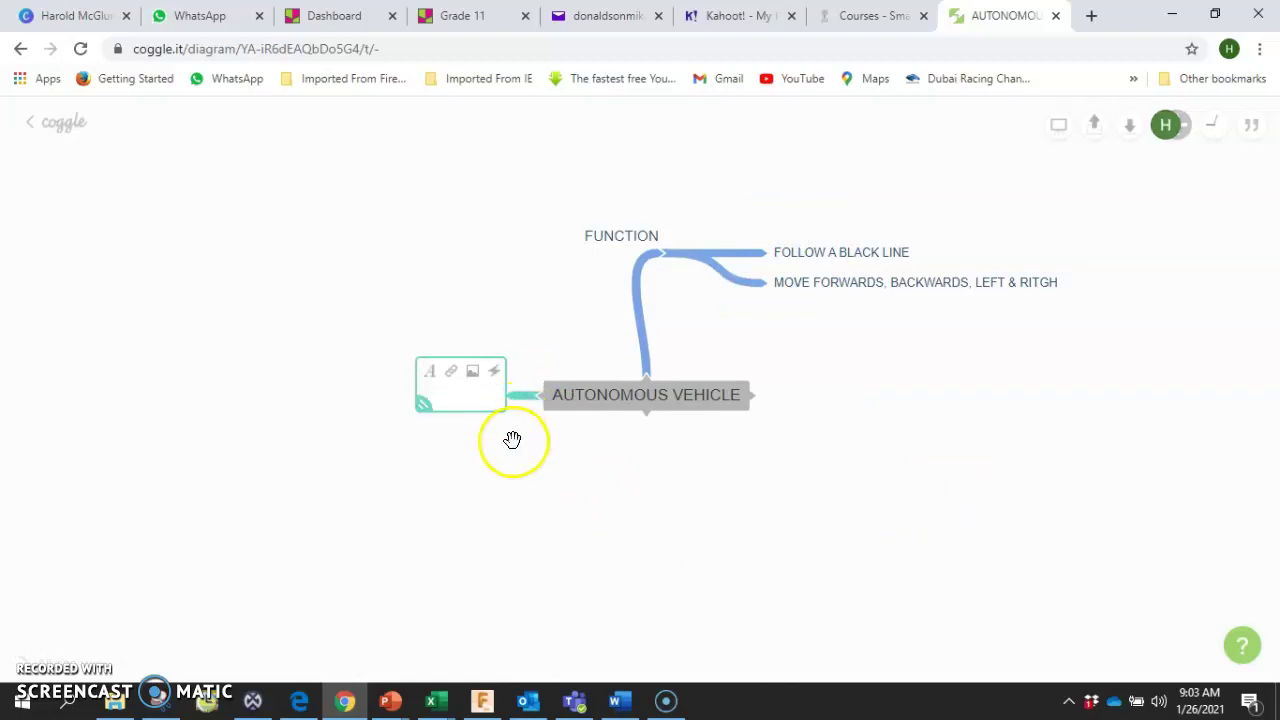
{"action": "key", "text": "alt+Tab"}
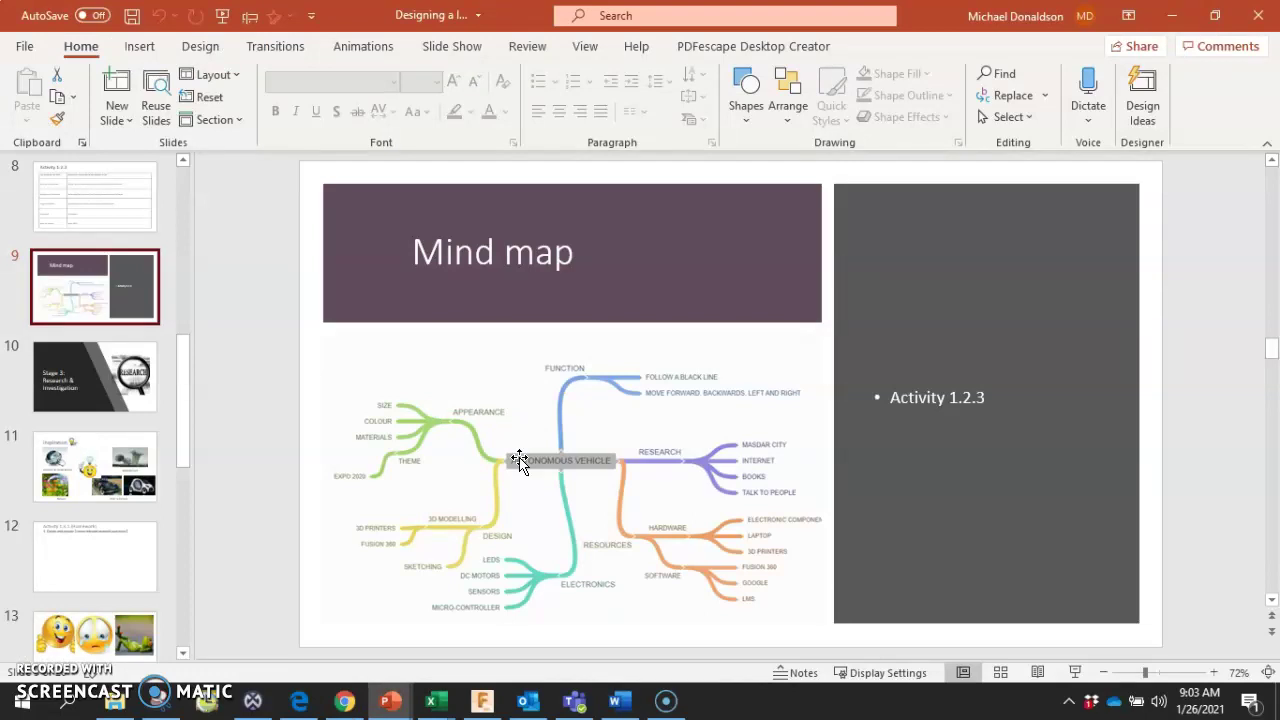
{"action": "key", "text": "alt+Tab"}
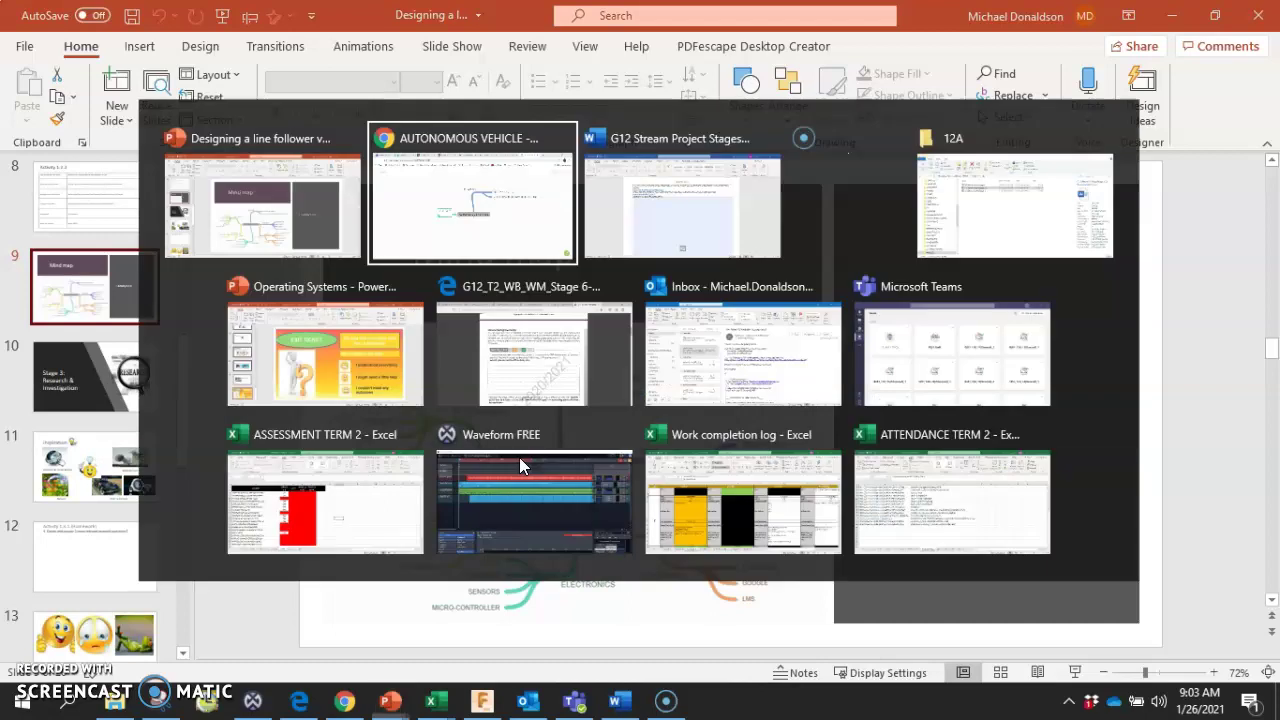
{"action": "type", "text": "FEATURES"}
{"action": "left_click", "coordinate": [518, 456]}
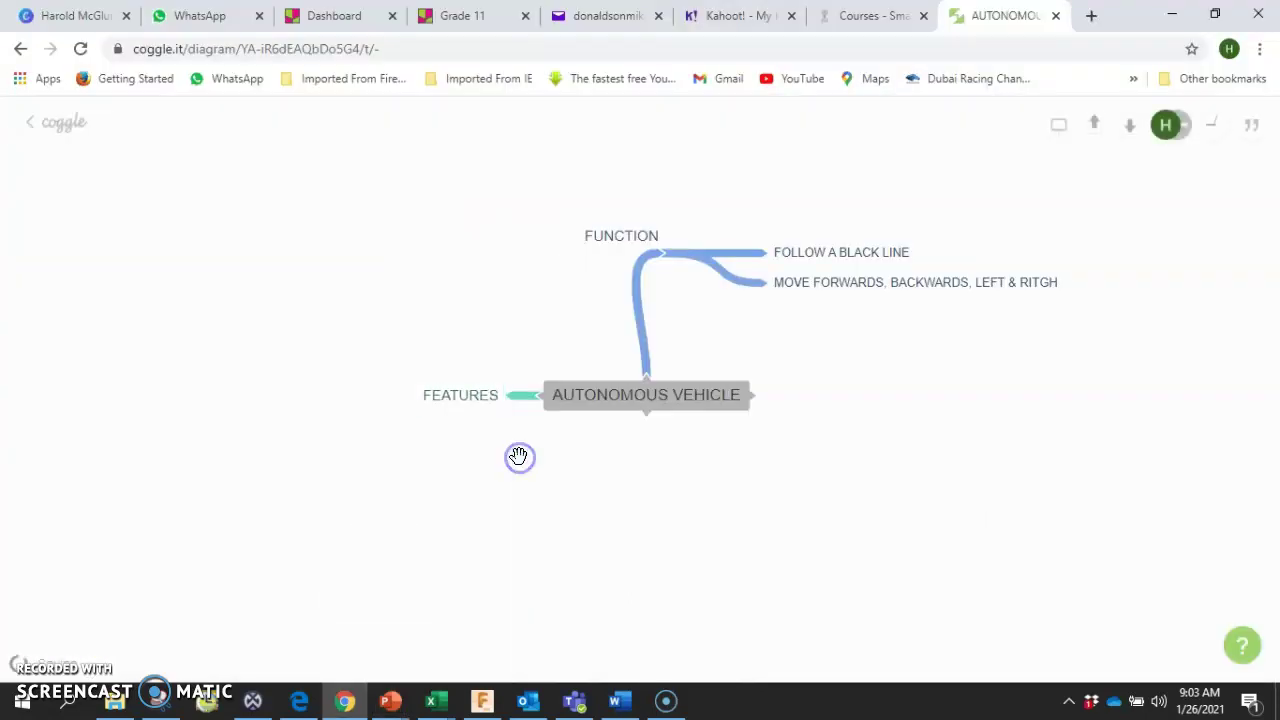
{"action": "left_click_drag", "start_coordinate": [463, 406], "coordinate": [434, 489]}
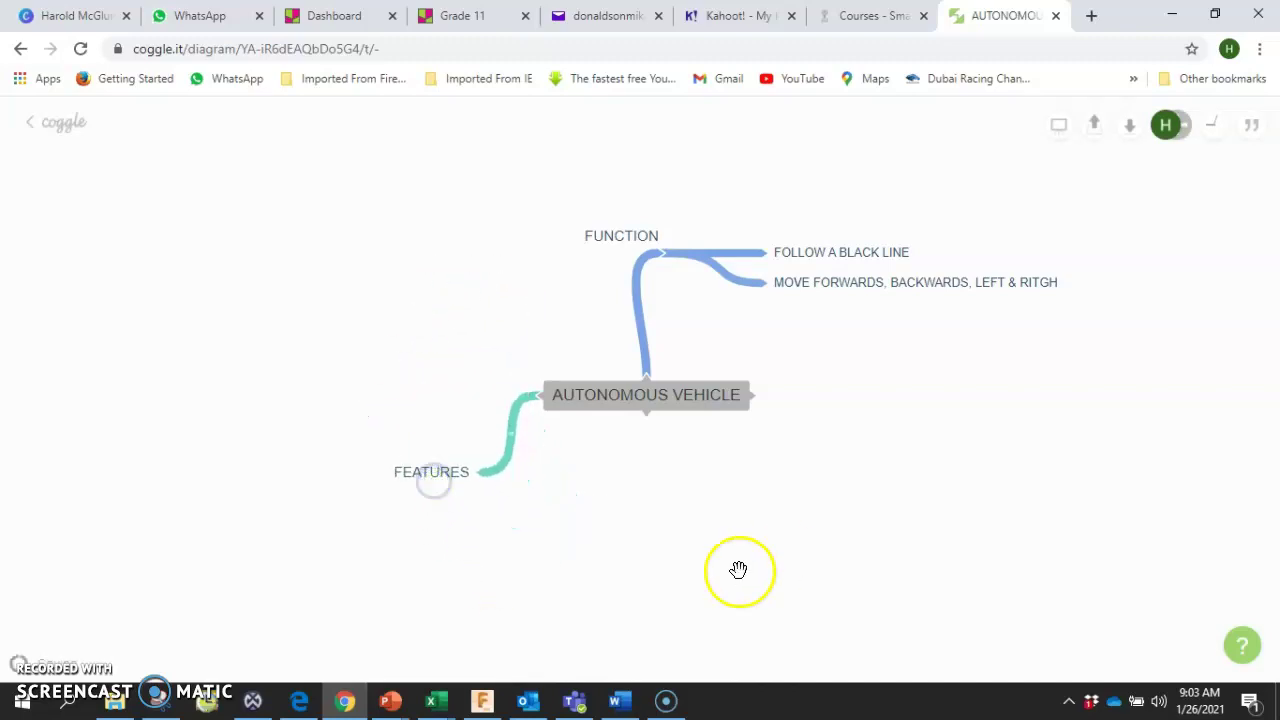
Step: Add a sub-branch labelled STREERING MECHANISM to the FEATURES branch
{"action": "left_click", "coordinate": [476, 474]}
{"action": "type", "text": "STREERING"}
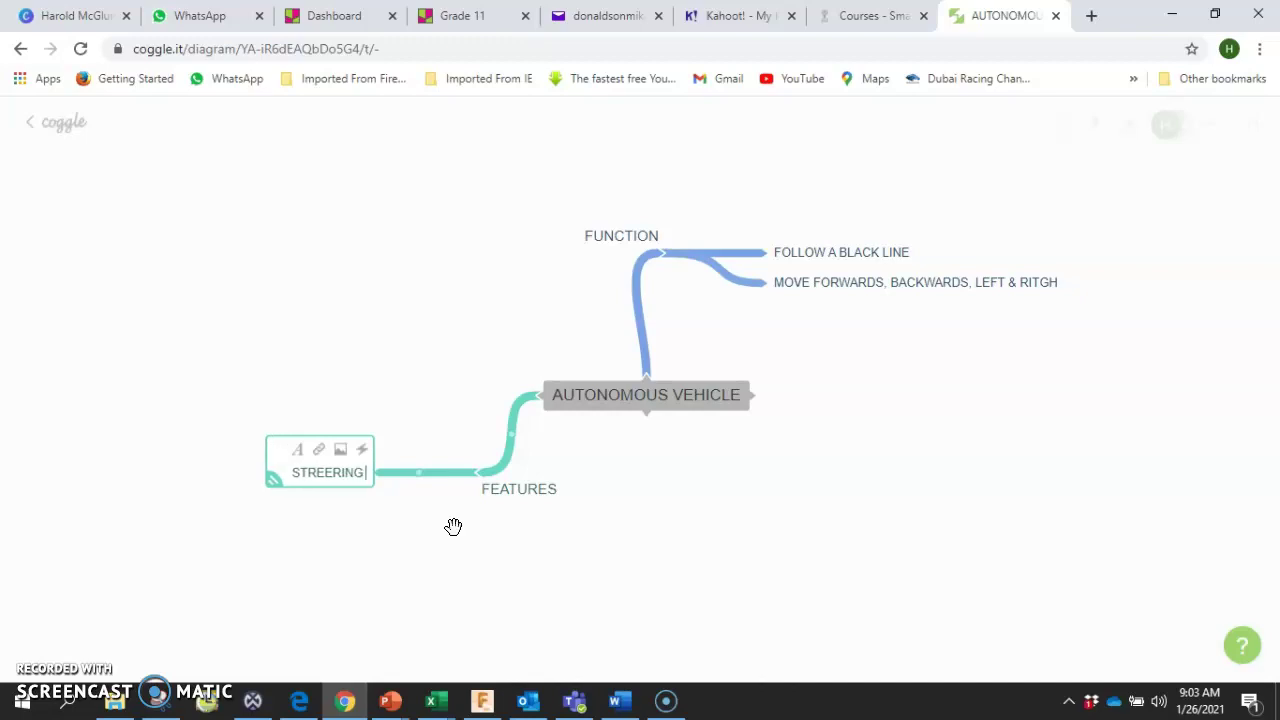
{"action": "type", "text": " MECHANISM"}
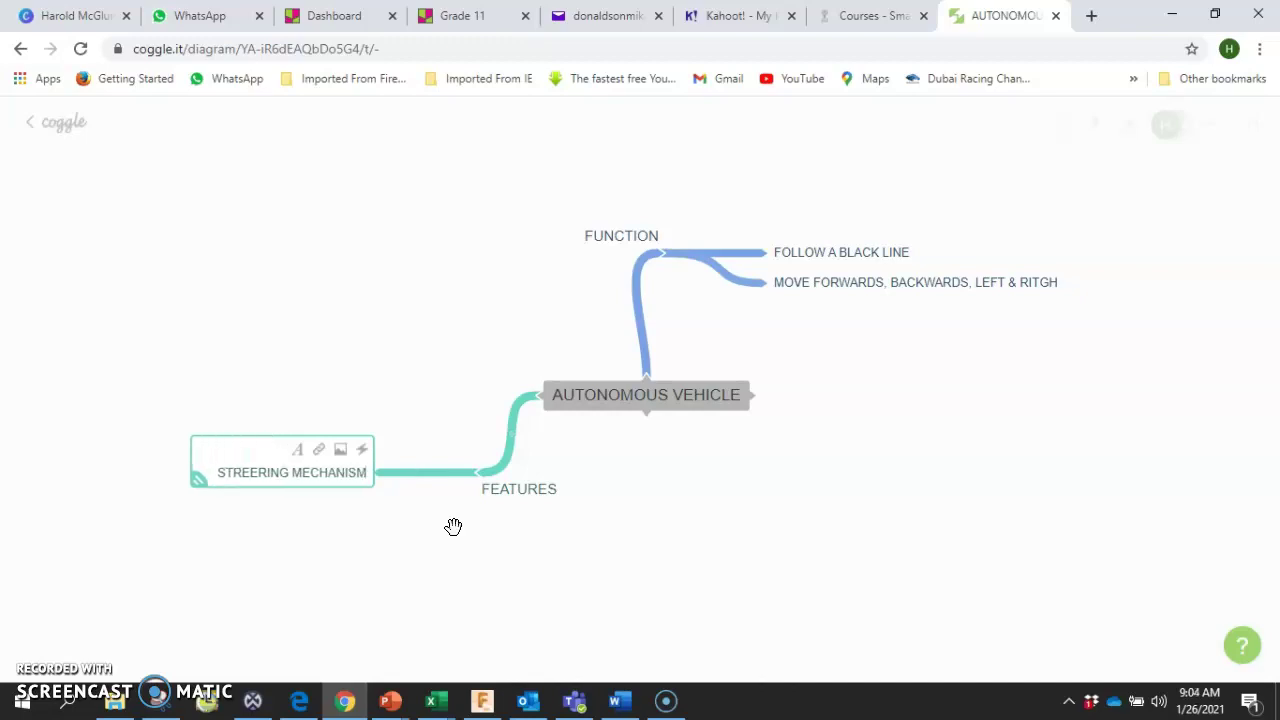
{"action": "left_click", "coordinate": [421, 577]}
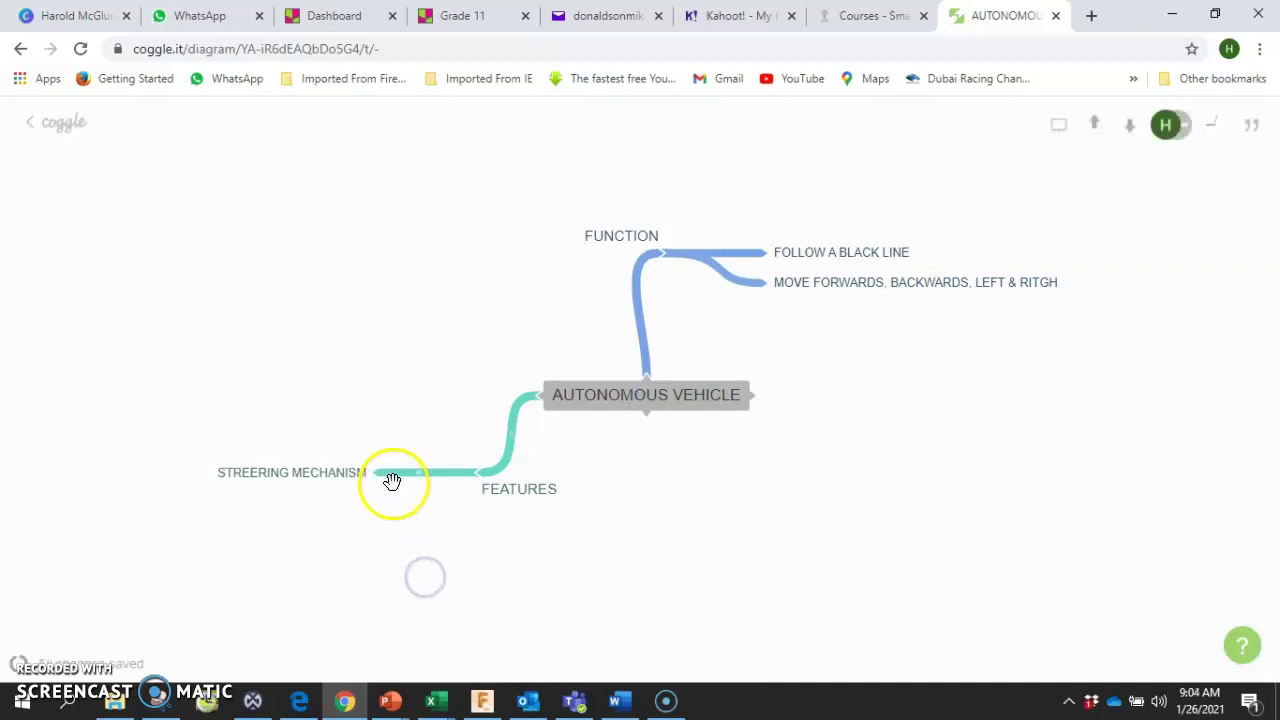
Step: Add a SEATS sub-branch to the FEATURES branch and a CARRY PASSENGERS sub-branch to the FUNCTION branch
{"action": "left_click", "coordinate": [476, 472]}
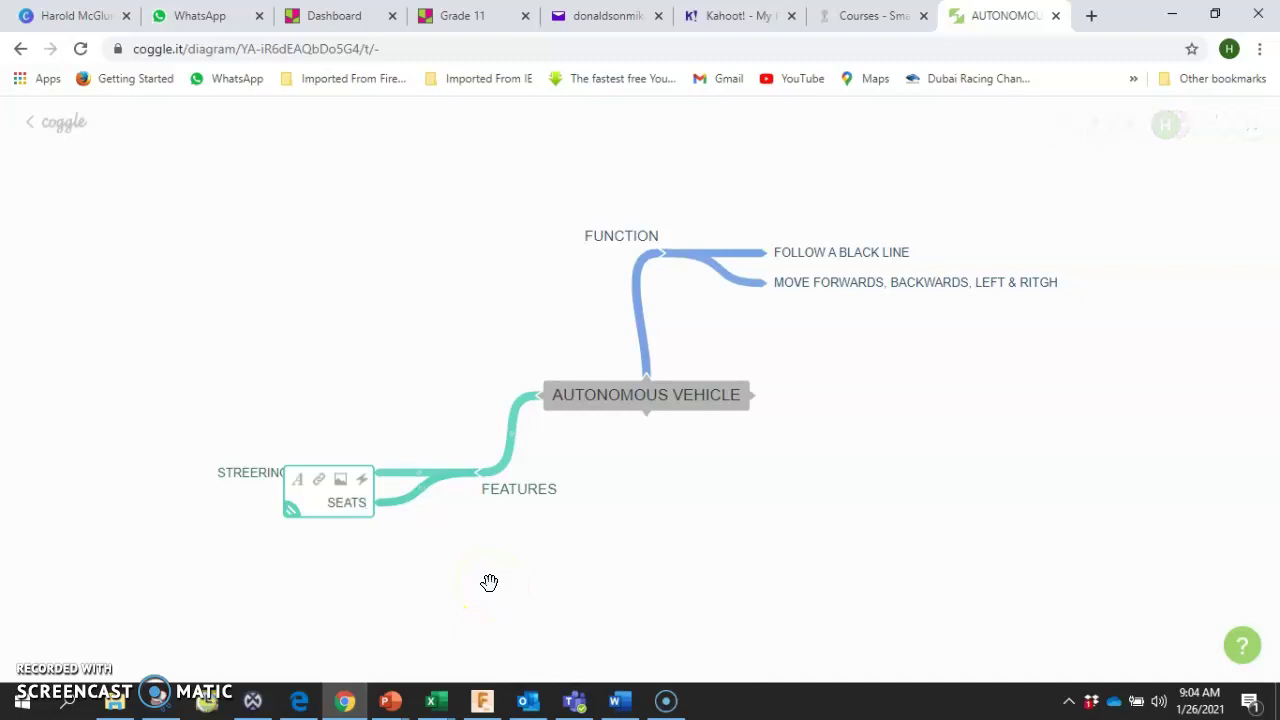
{"action": "left_click", "coordinate": [489, 582]}
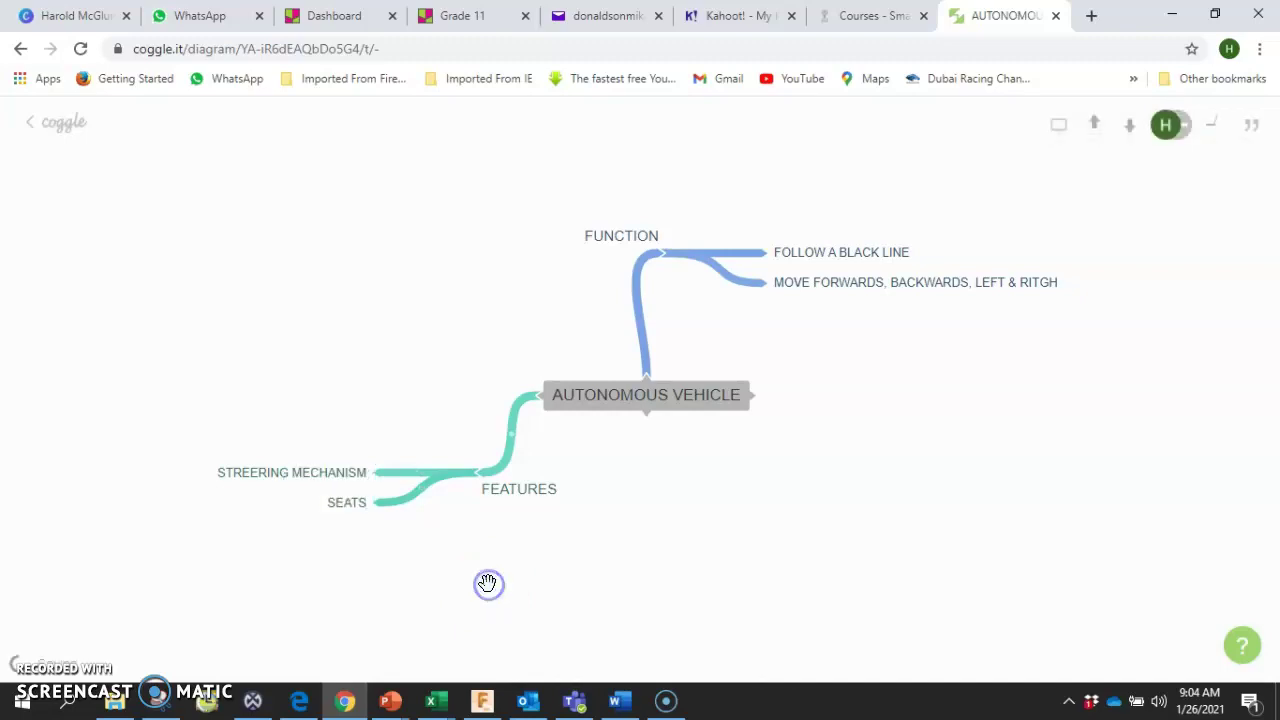
{"action": "left_click", "coordinate": [669, 256]}
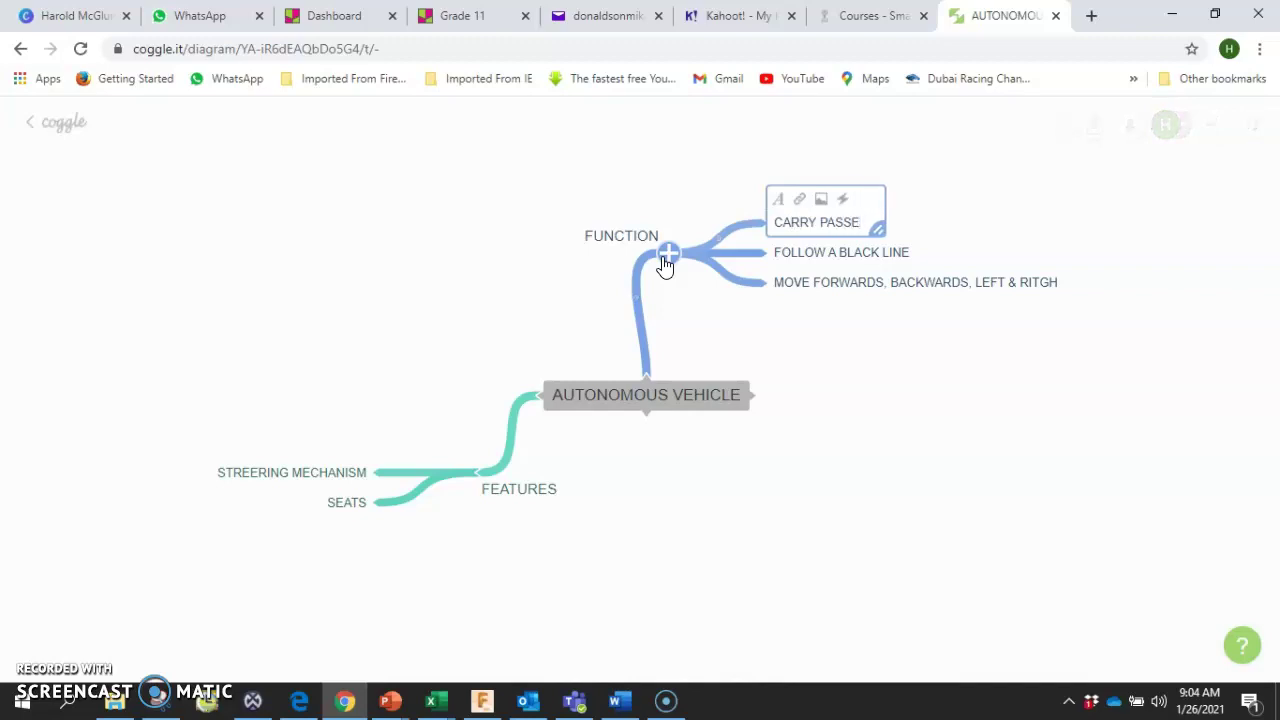
{"action": "left_click", "coordinate": [468, 565]}
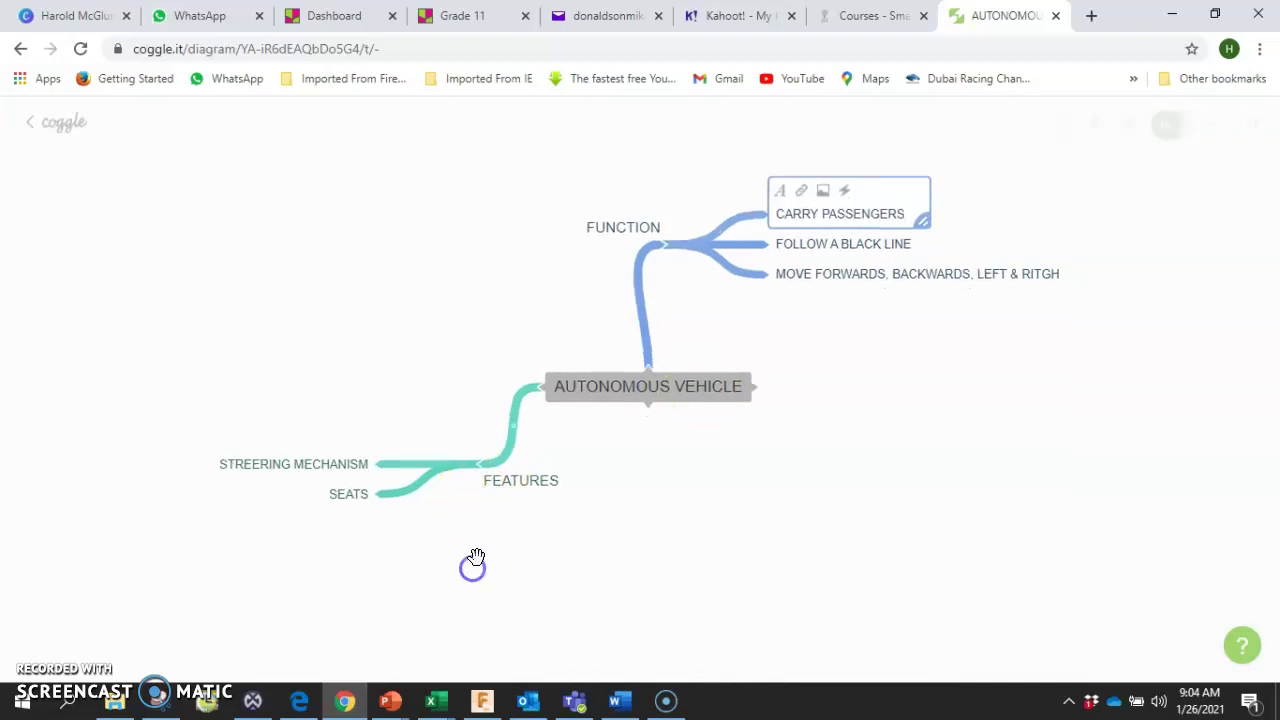
Step: Add a sub-branch labelled CASTER BALL to STREERING MECHANISM and move it up and closer to its parent
{"action": "left_click", "coordinate": [374, 466]}
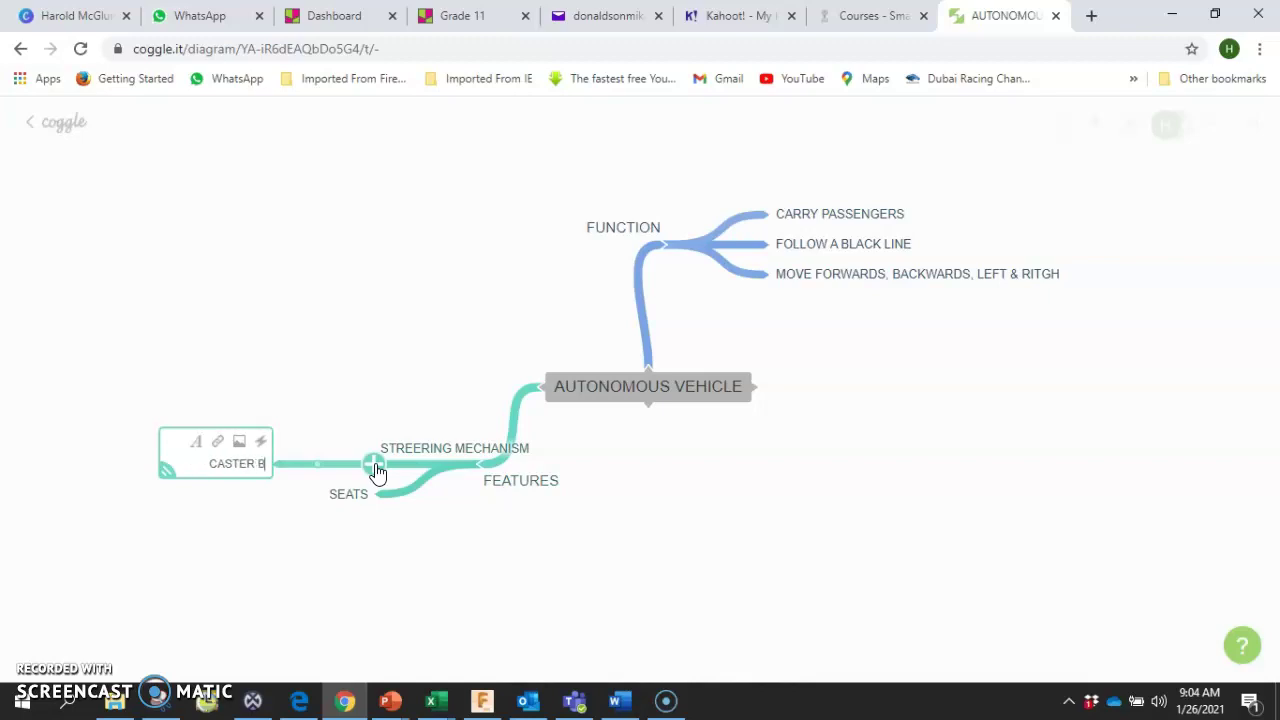
{"action": "left_click", "coordinate": [374, 560]}
{"action": "left_click", "coordinate": [250, 470]}
{"action": "left_click_drag", "start_coordinate": [245, 475], "coordinate": [295, 410]}
Step: Add a sub-branch labelled RACK AND PINION to STREERING MECHANISM and move it up beneath CASTER BALL
{"action": "left_click", "coordinate": [371, 463]}
{"action": "left_click", "coordinate": [362, 472]}
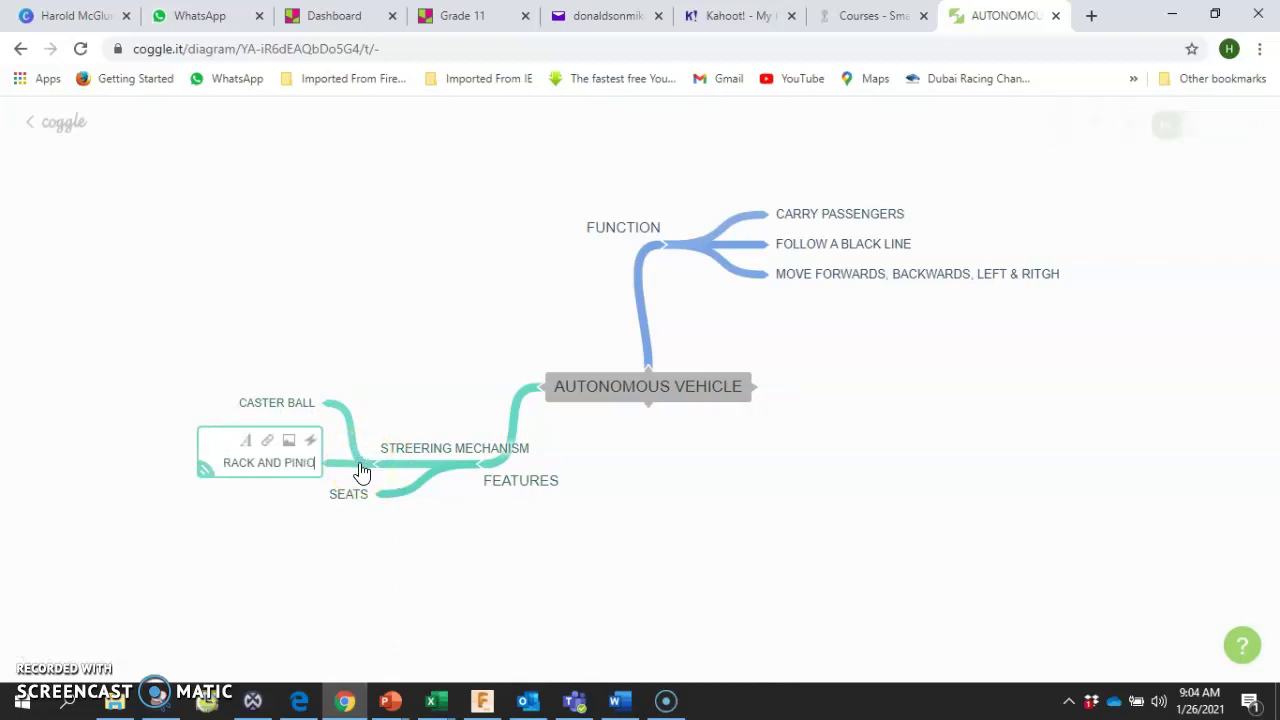
{"action": "left_click", "coordinate": [347, 564]}
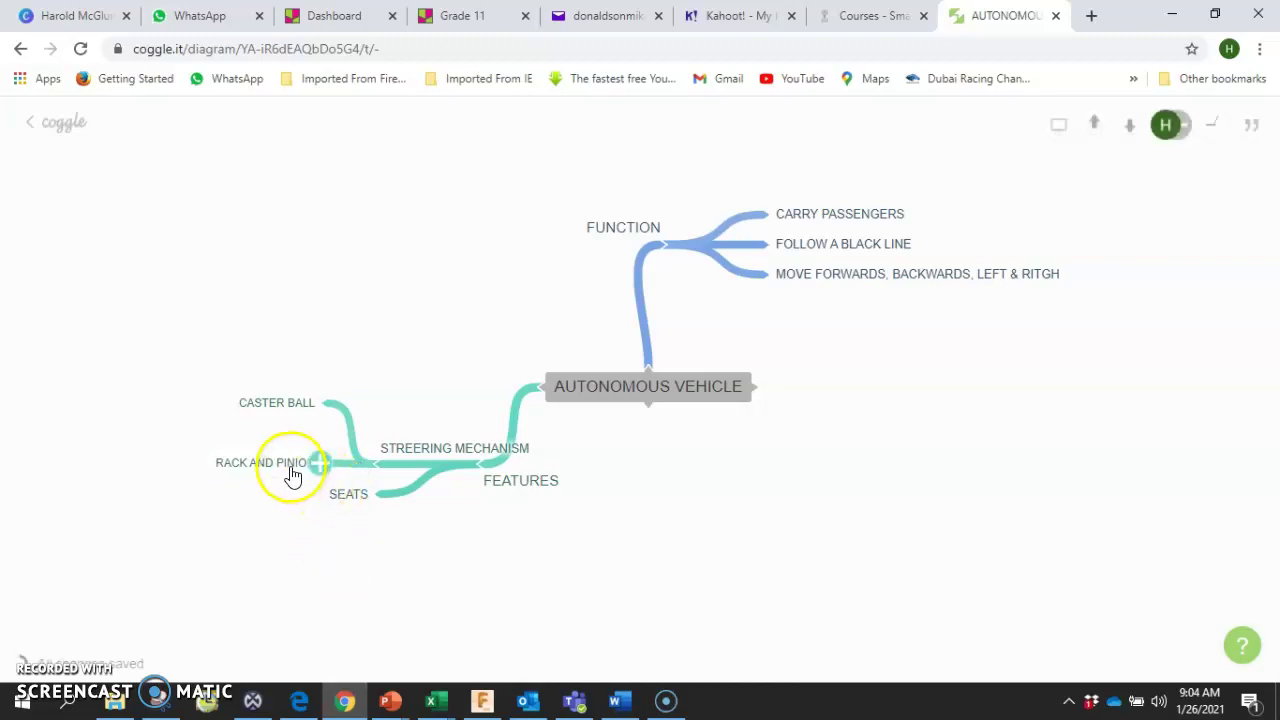
{"action": "left_click_drag", "start_coordinate": [289, 470], "coordinate": [267, 438]}
Step: Add an unlabelled branch to the right of the AUTONOMOUS VEHICLE title, review the example slide in PowerPoint, and return to Coggle
{"action": "left_click", "coordinate": [760, 391]}
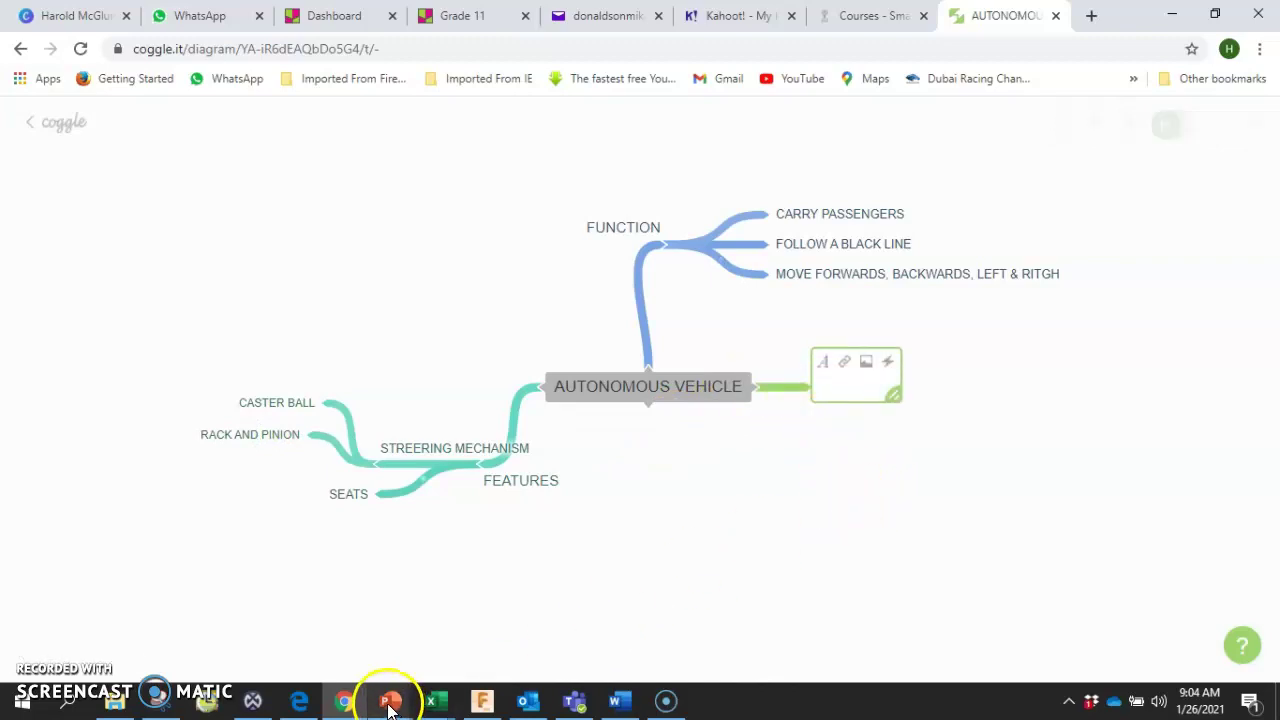
{"action": "mouse_move", "coordinate": [390, 706]}
{"action": "left_click", "coordinate": [929, 640]}
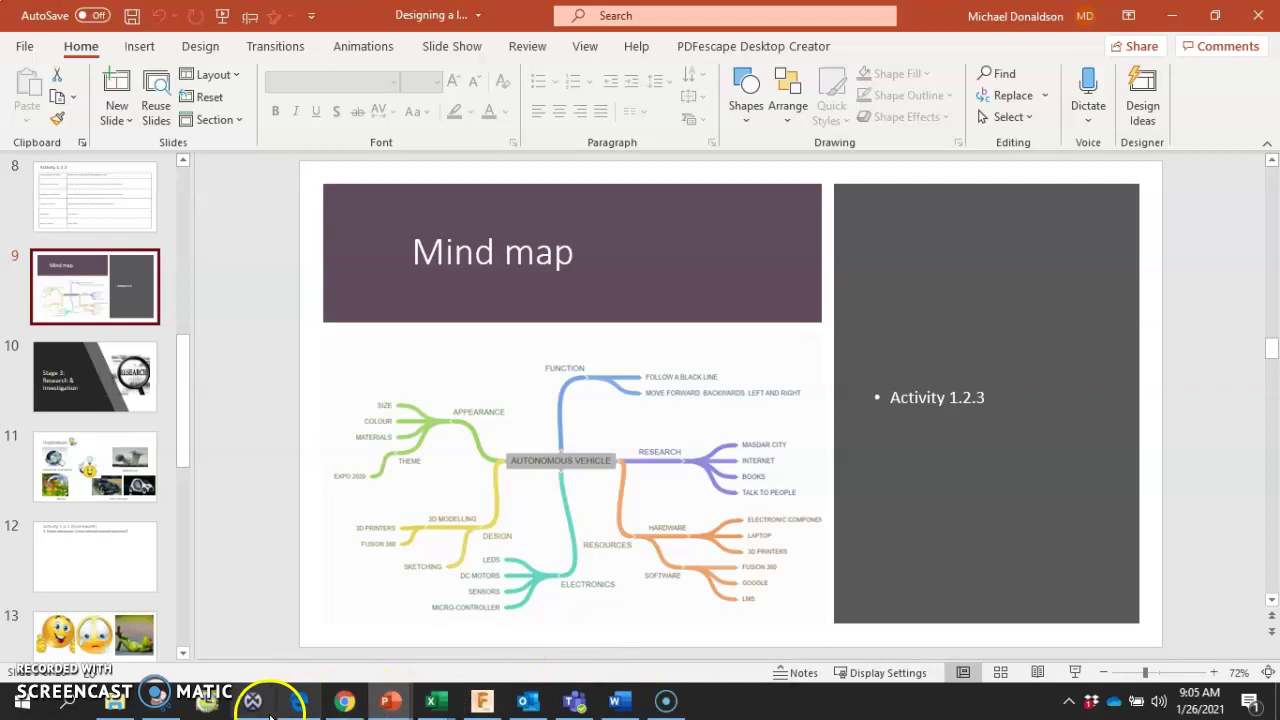
{"action": "left_click", "coordinate": [345, 705]}
{"action": "left_click", "coordinate": [798, 619]}
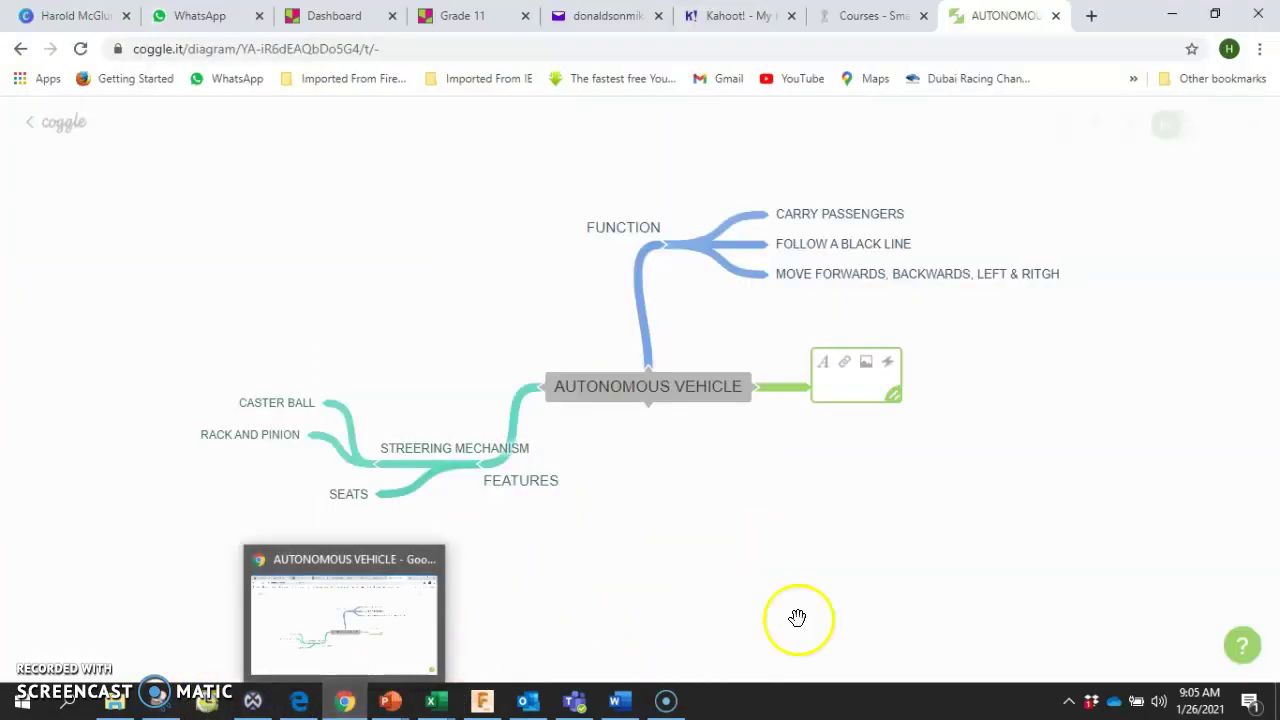
{"action": "left_click", "coordinate": [827, 596]}
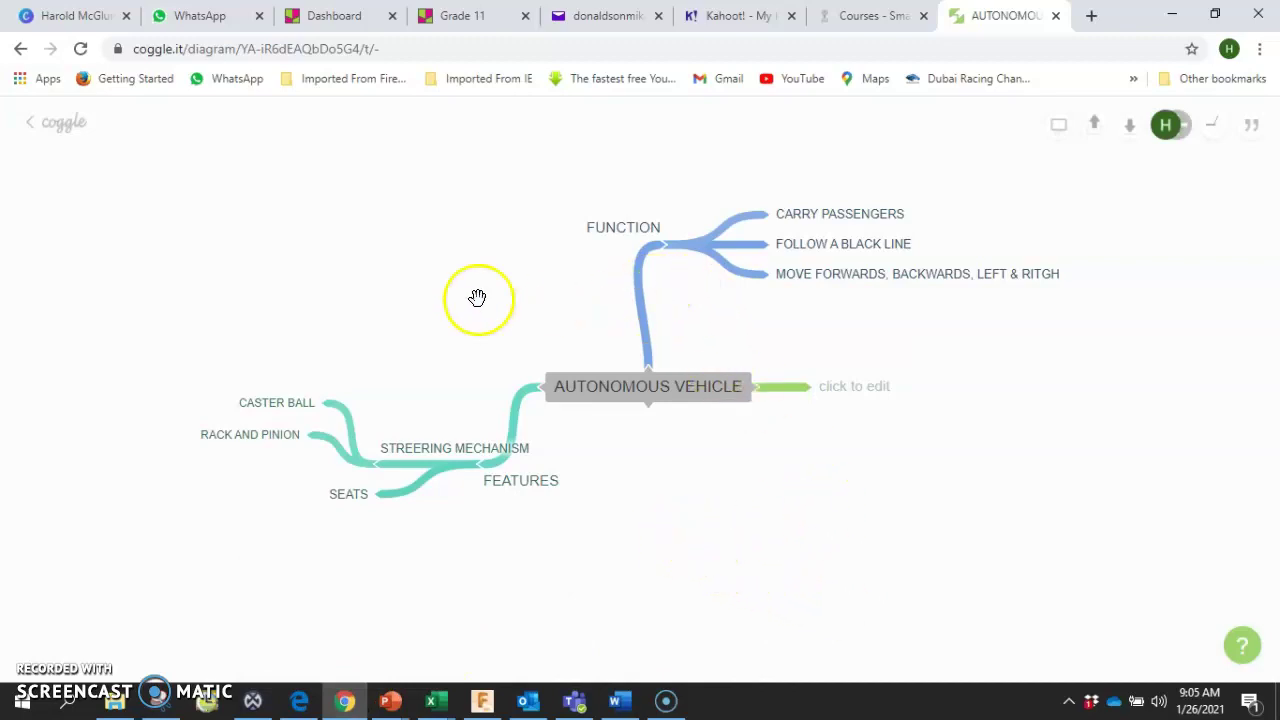
Step: Capture the whole mind map as a rectangular screenshot with the Snipping Tool
{"action": "left_click", "coordinate": [163, 700]}
{"action": "left_click", "coordinate": [231, 266]}
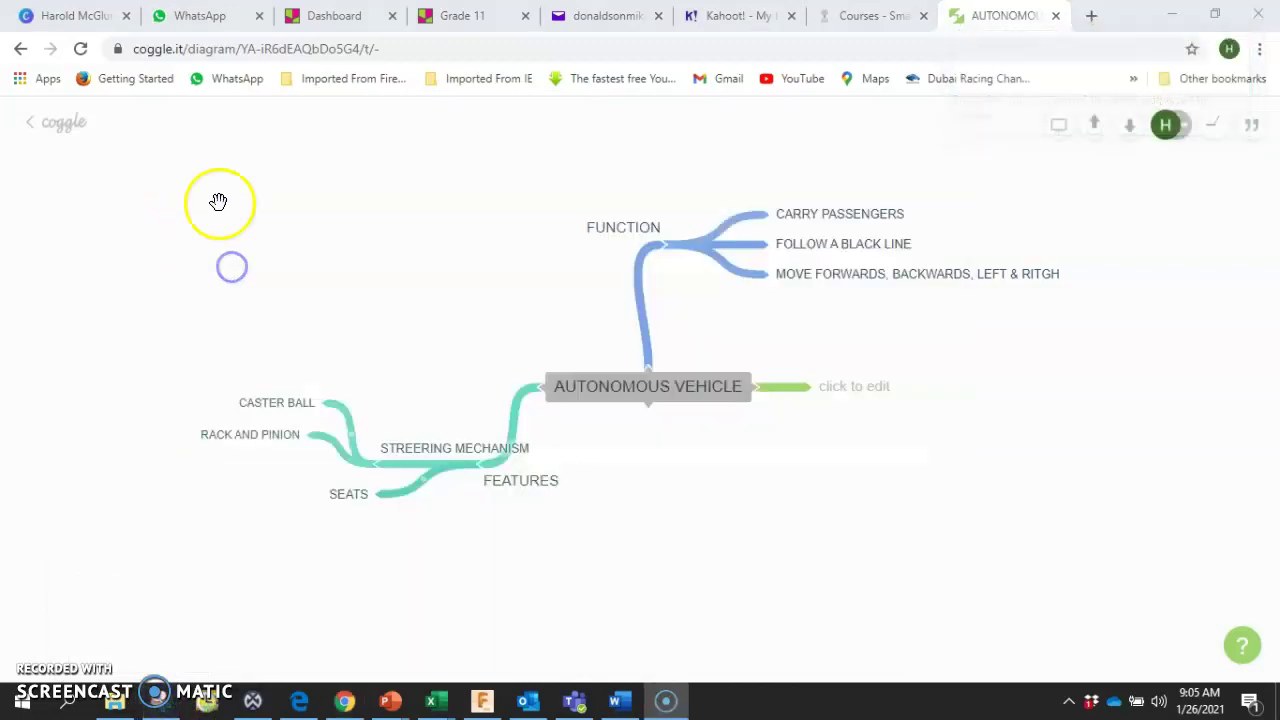
{"action": "left_click_drag", "start_coordinate": [166, 143], "coordinate": [1153, 571]}
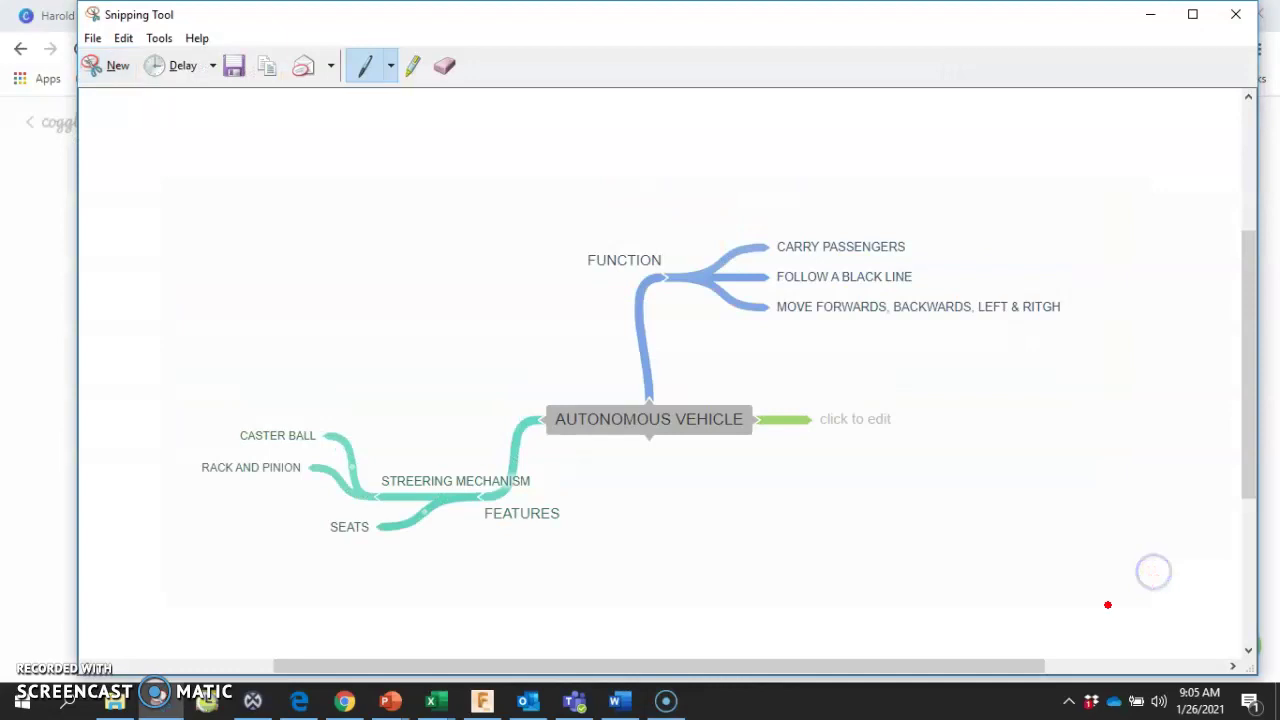
Step: Switch to the G12 Stream Project Stages 1-3 document in Word and paste the mind map capture into the Activity 1.2.3 image space
{"action": "left_click", "coordinate": [620, 700]}
{"action": "right_click", "coordinate": [518, 418]}
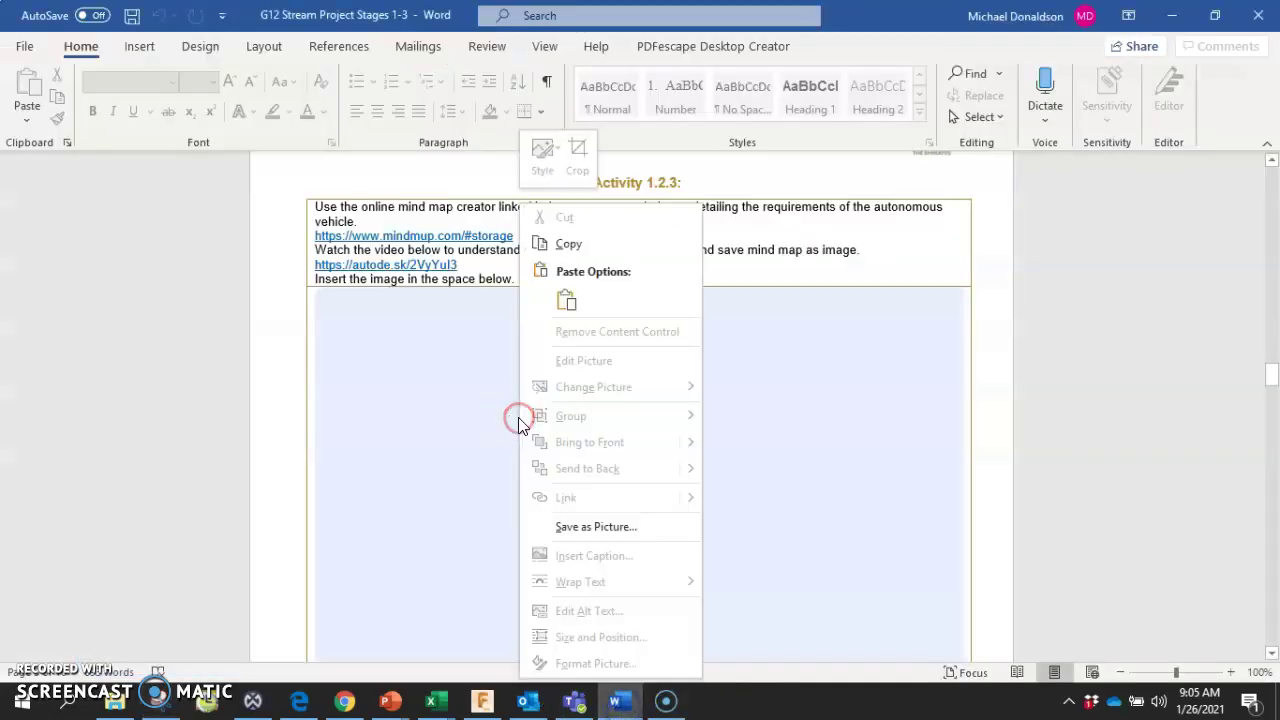